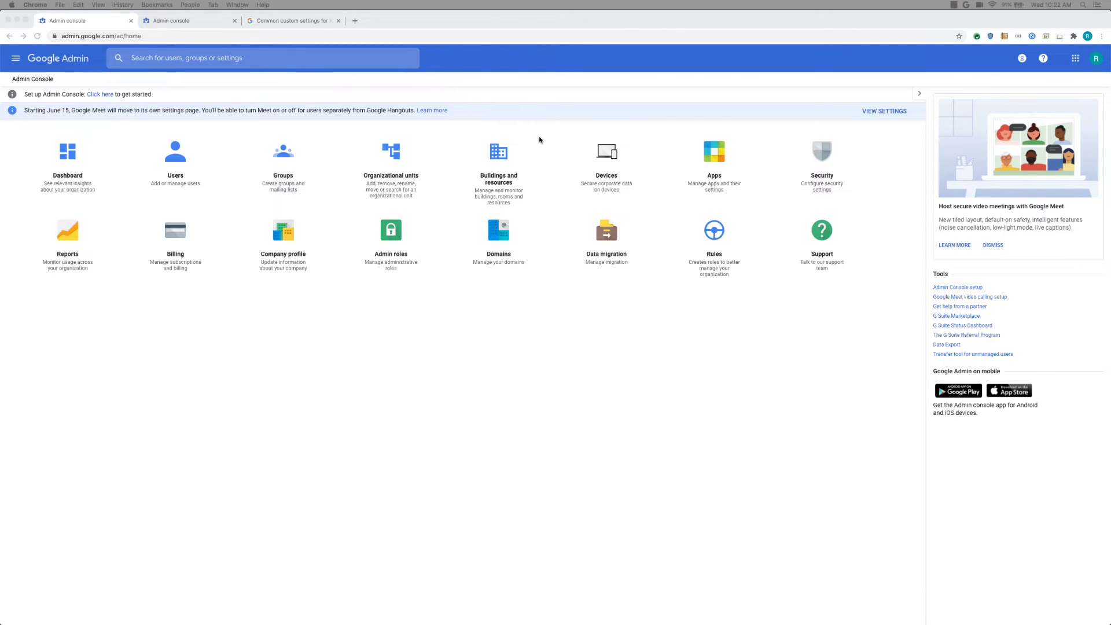
- Go to Devices and open the Windows settings overview
click(605, 160)
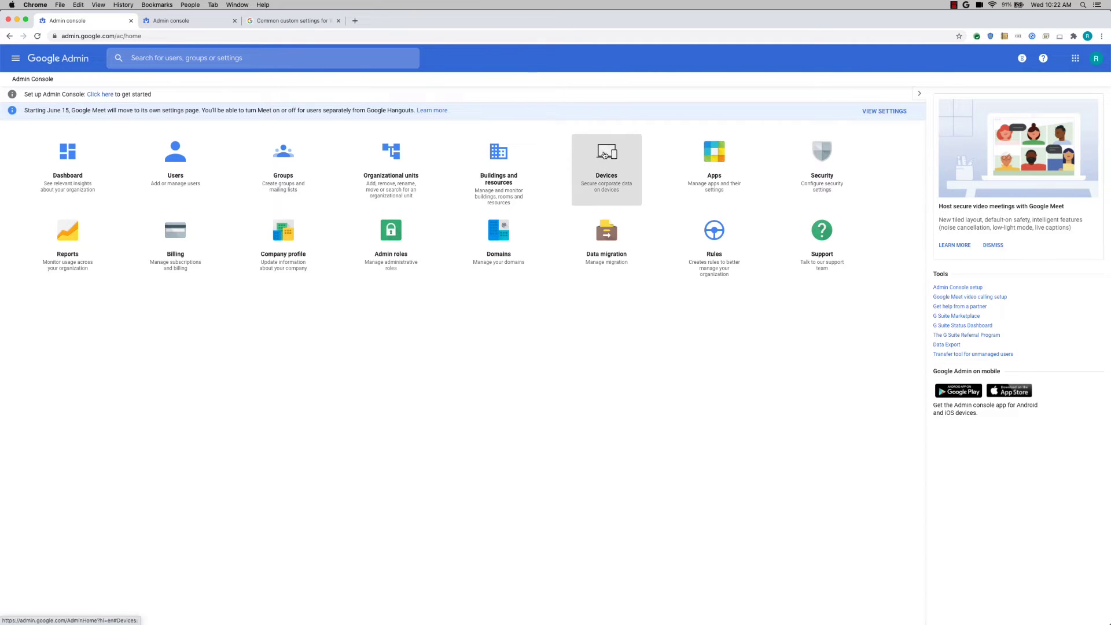
click(602, 155)
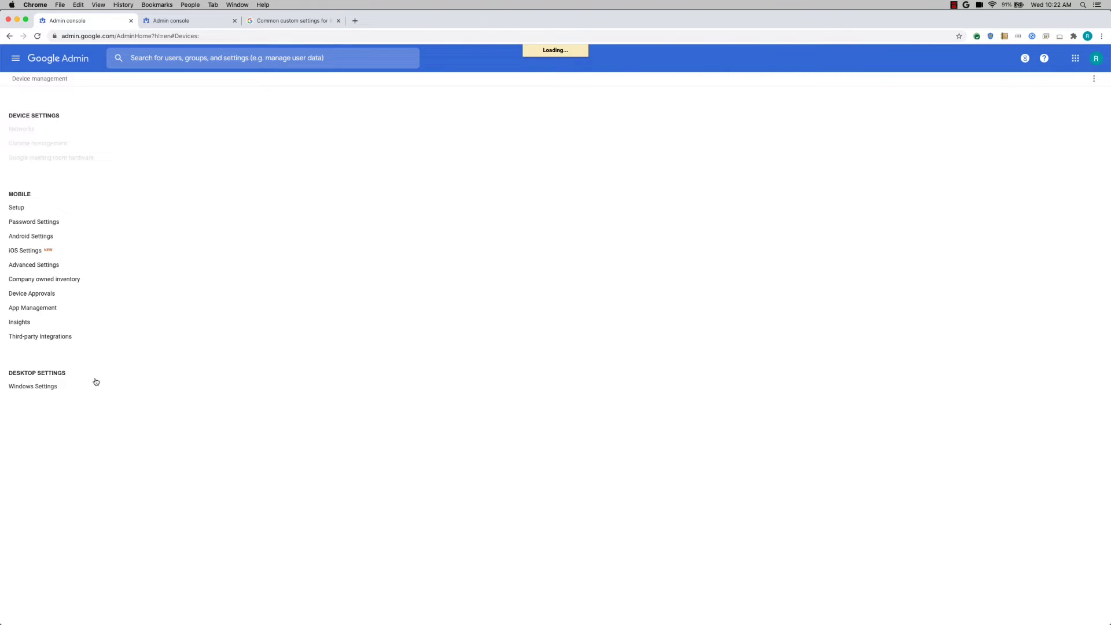
click(25, 402)
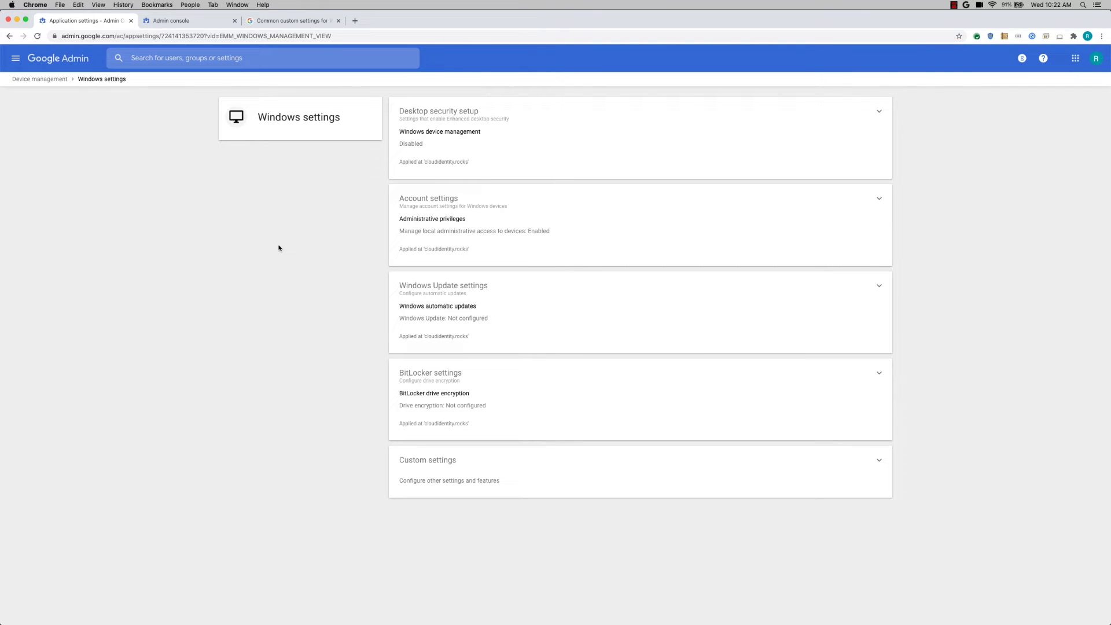
- Review the Windows account settings' local administrator access without saving, then open Custom settings
click(633, 240)
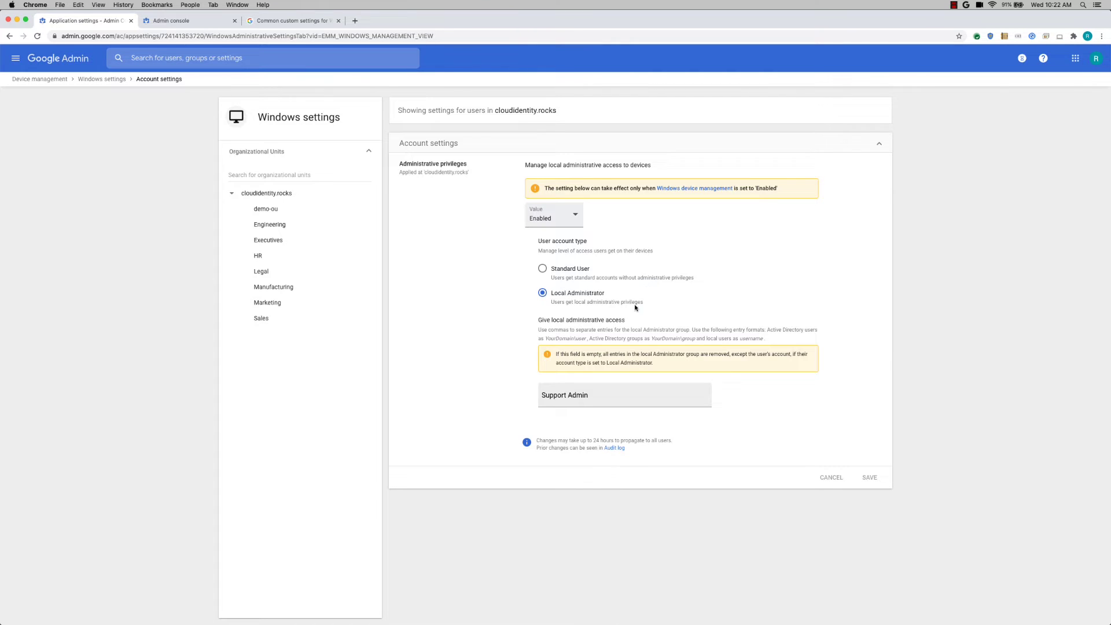
click(601, 399)
click(826, 478)
click(104, 79)
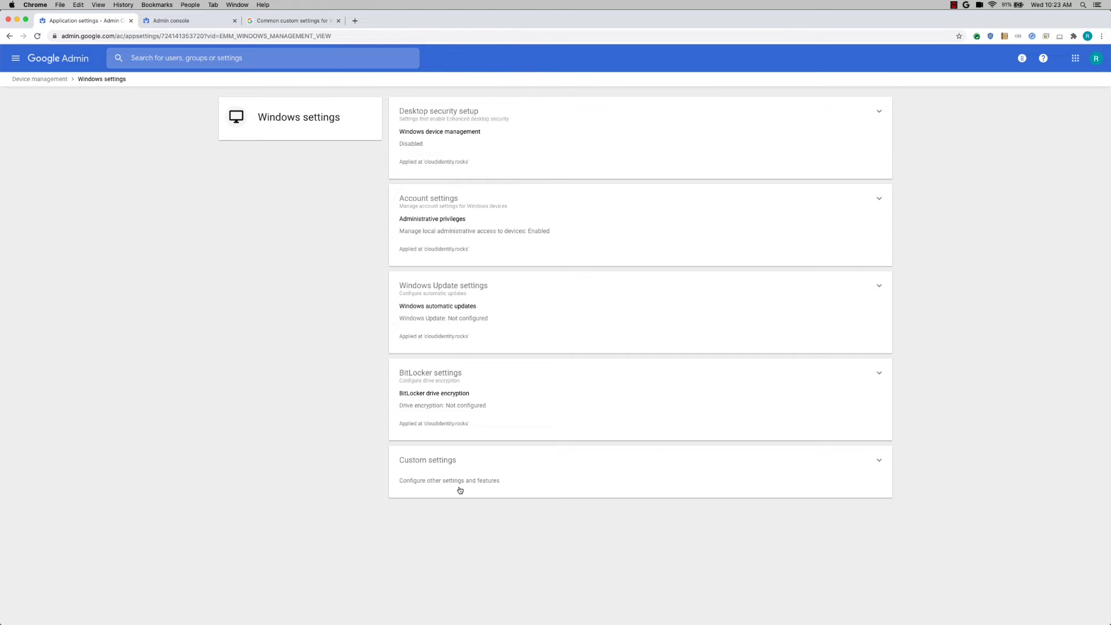
click(575, 473)
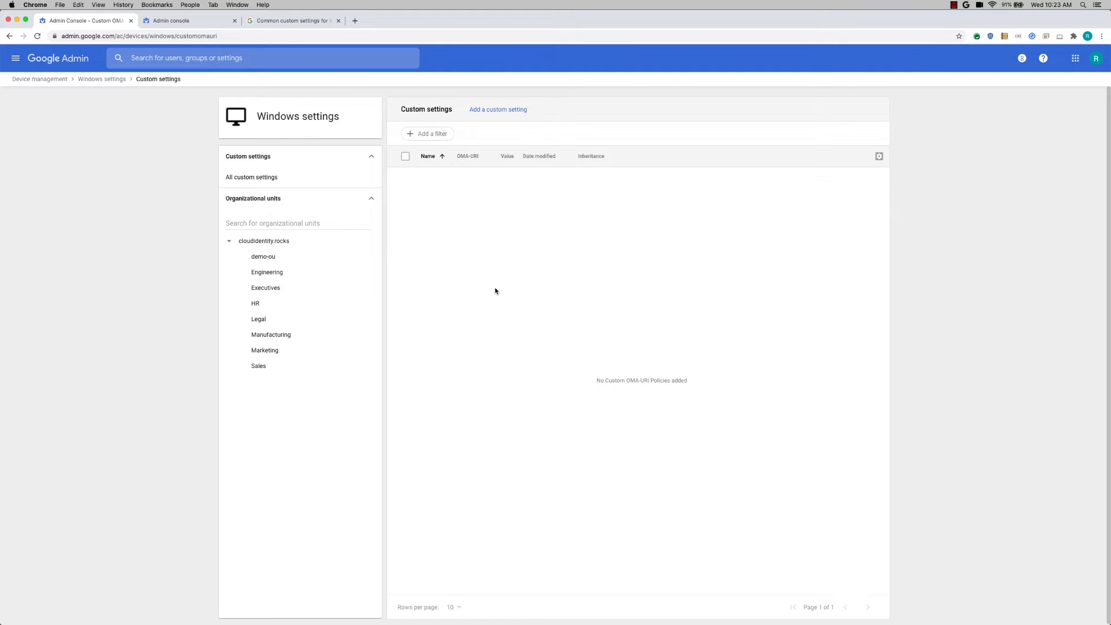
- Add a custom setting named 'Disable Camera' using OMA-URI Camera/AllowCamera with value 0
click(488, 110)
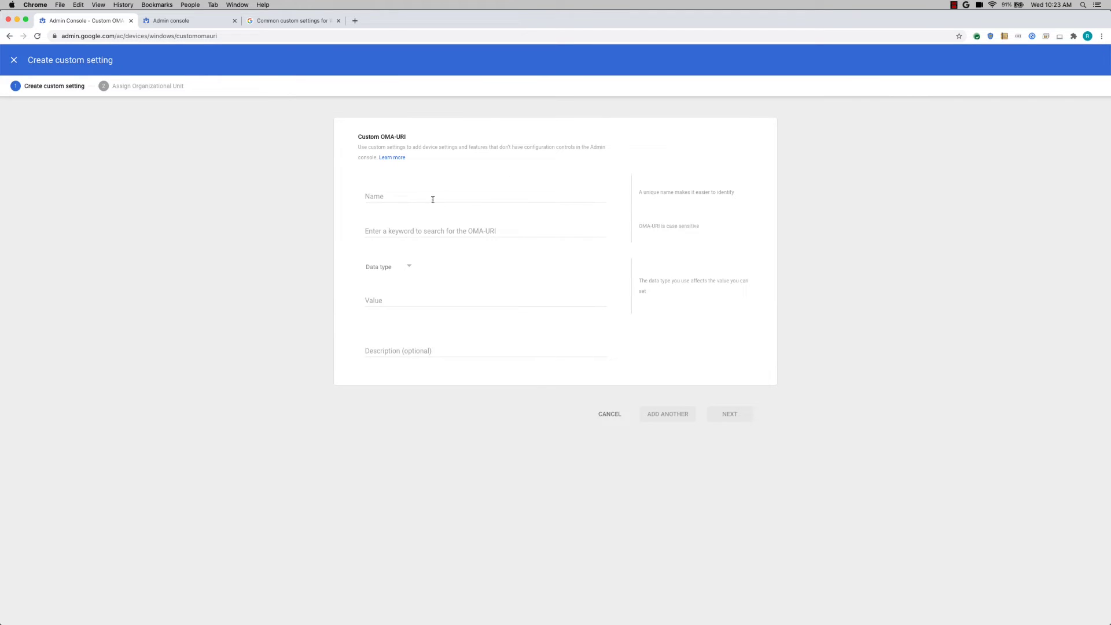
click(408, 194)
text(Disable Camera)
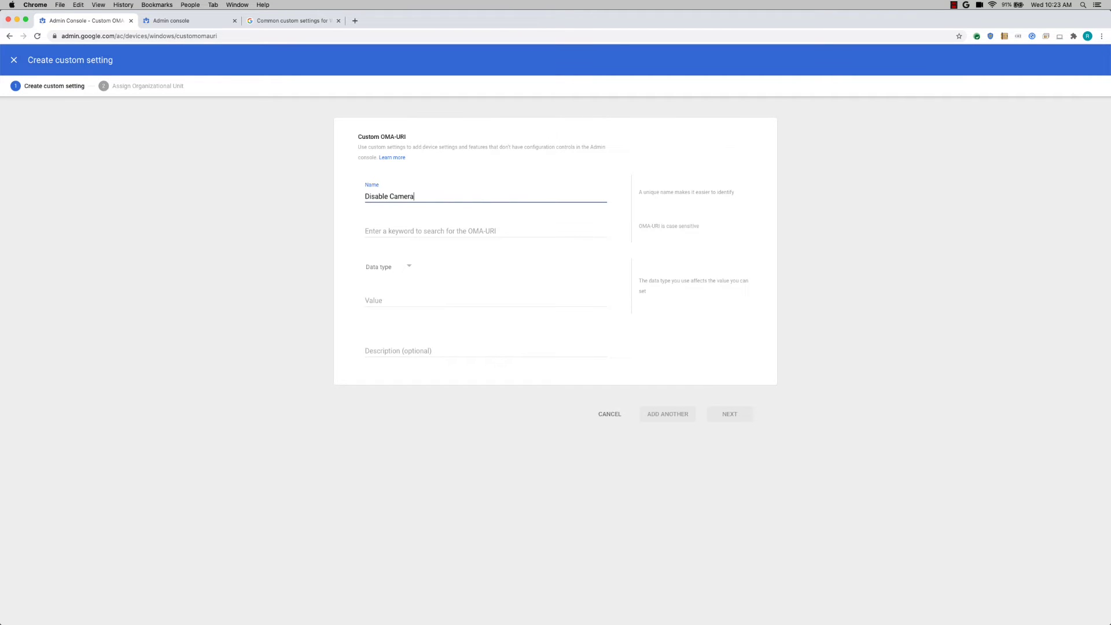
click(441, 231)
text(c)
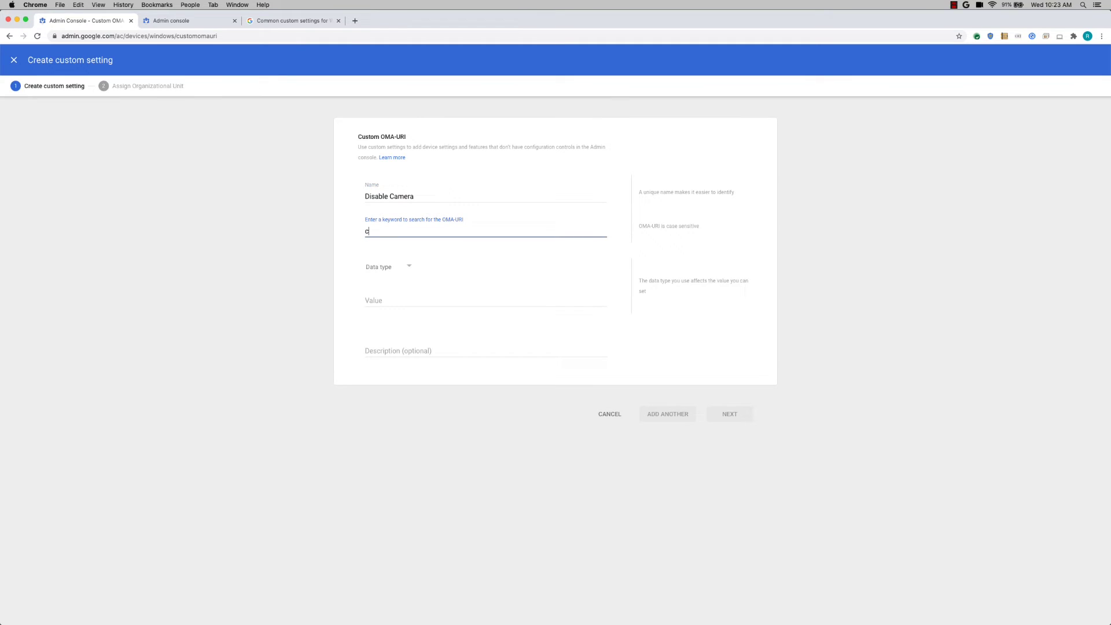
text(amera)
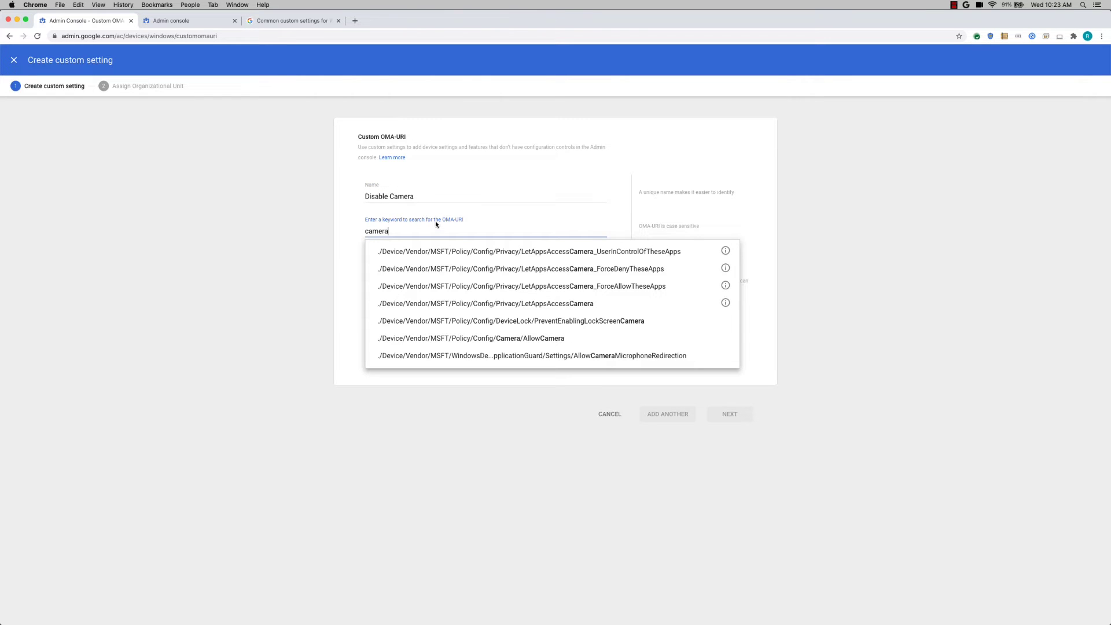
mouse_move(725, 252)
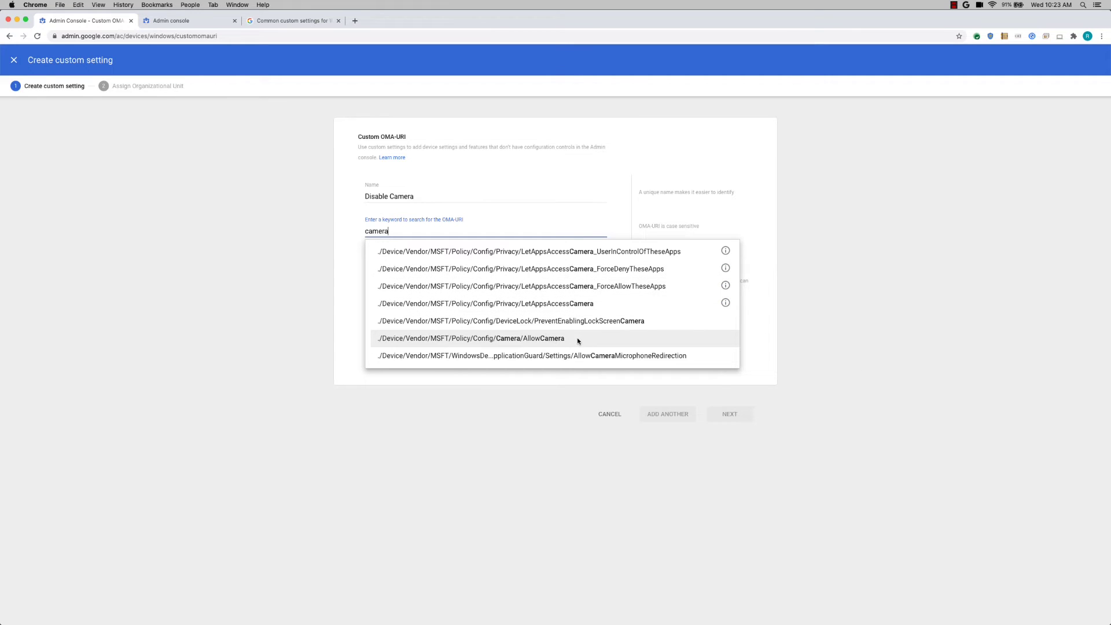
click(543, 341)
click(392, 298)
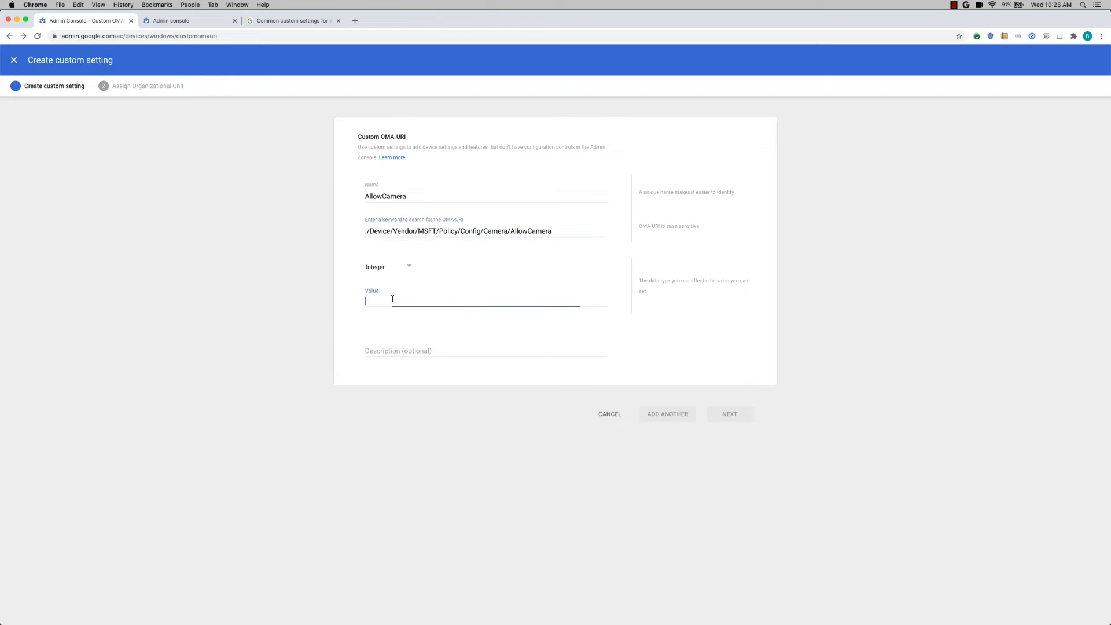
text(0)
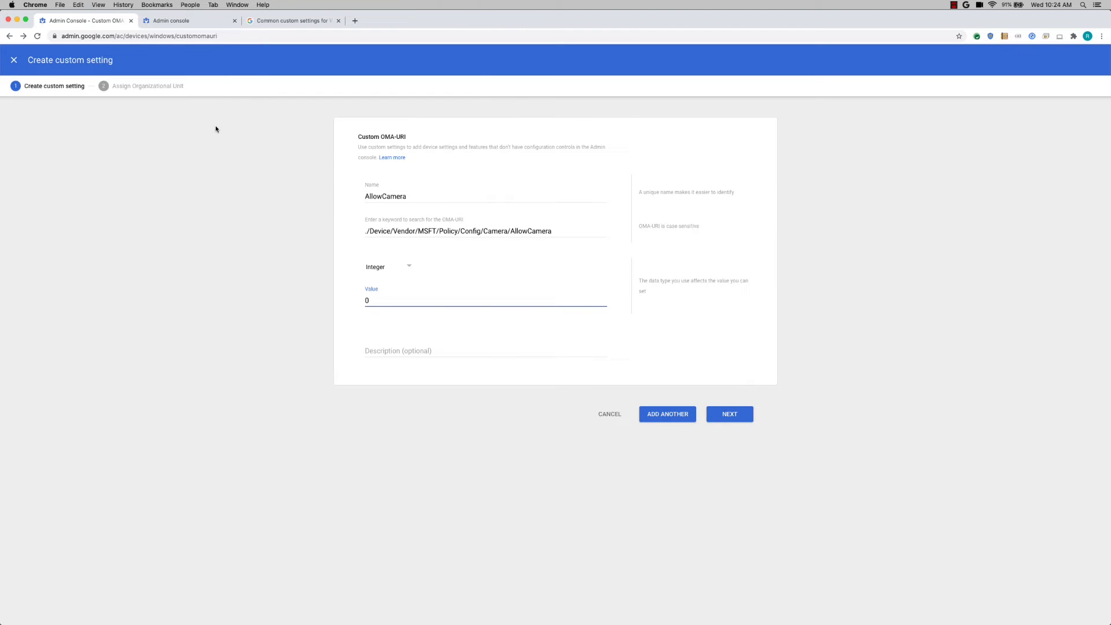
- In the common custom settings help article, expand 'Block users from unenrolling a device' to see its OMA-URI
click(273, 23)
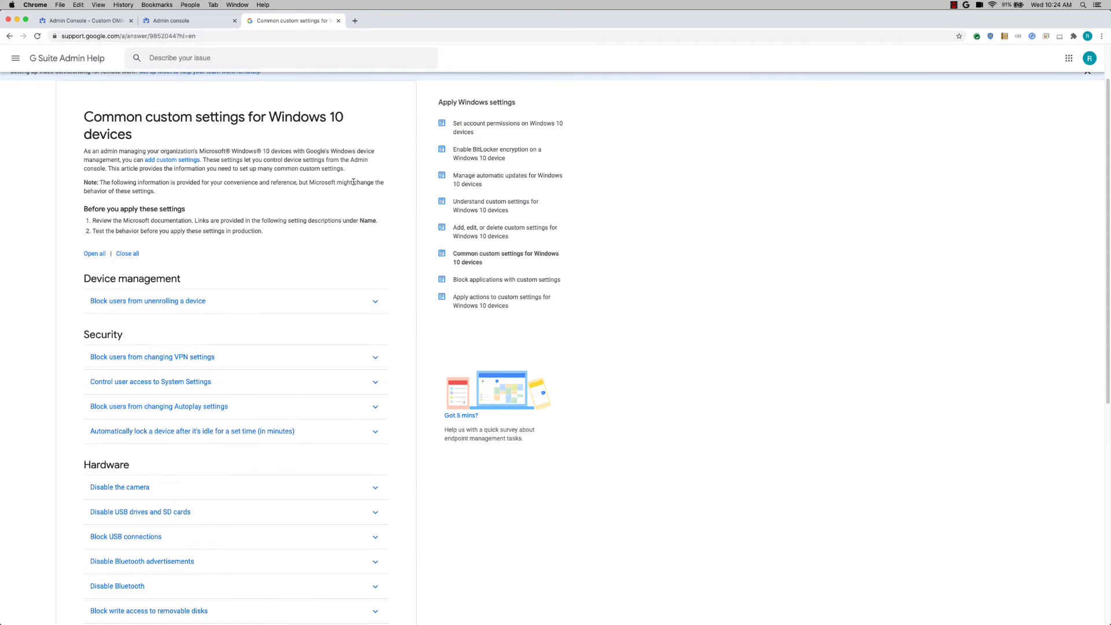
scroll(187, 248, down, 1)
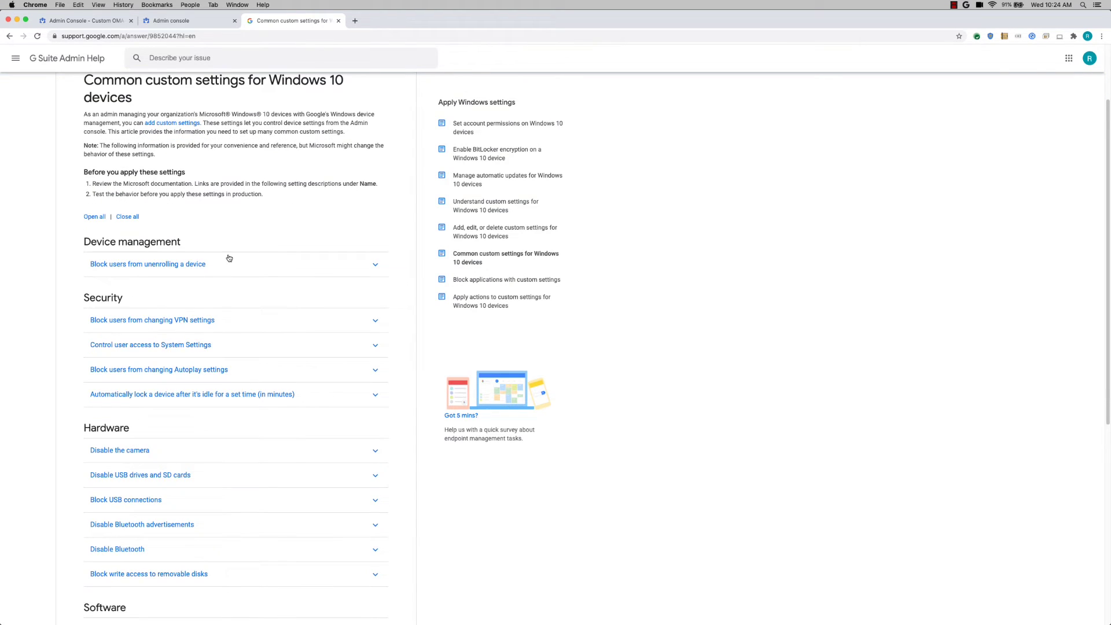
click(191, 264)
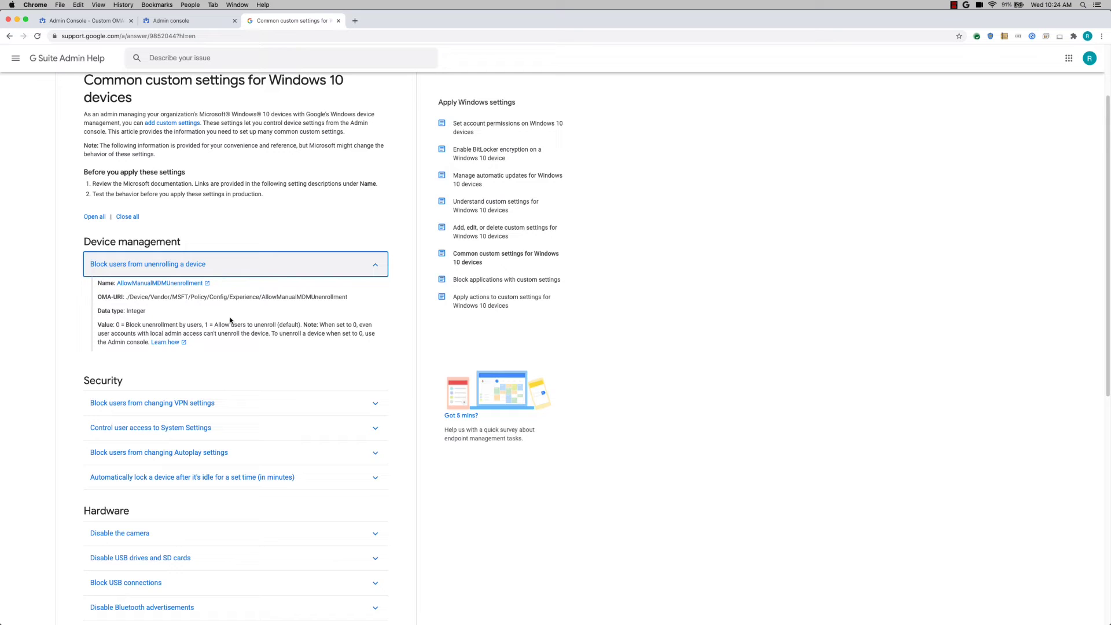
drag(130, 297, 185, 297)
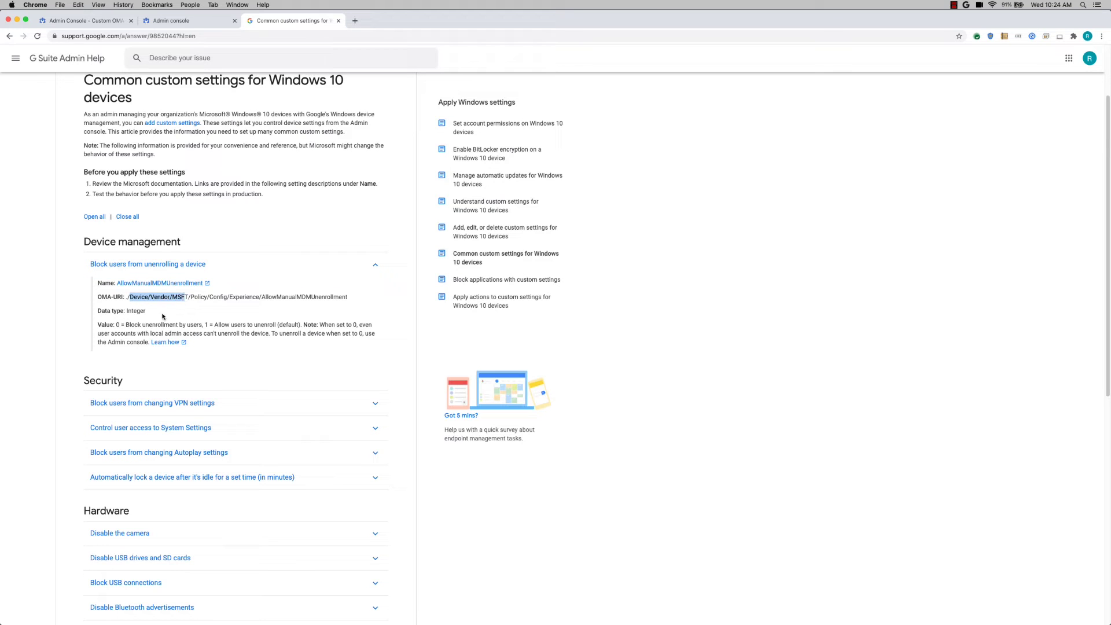
click(282, 367)
scroll(287, 357, up, 2)
scroll(287, 357, down, 3)
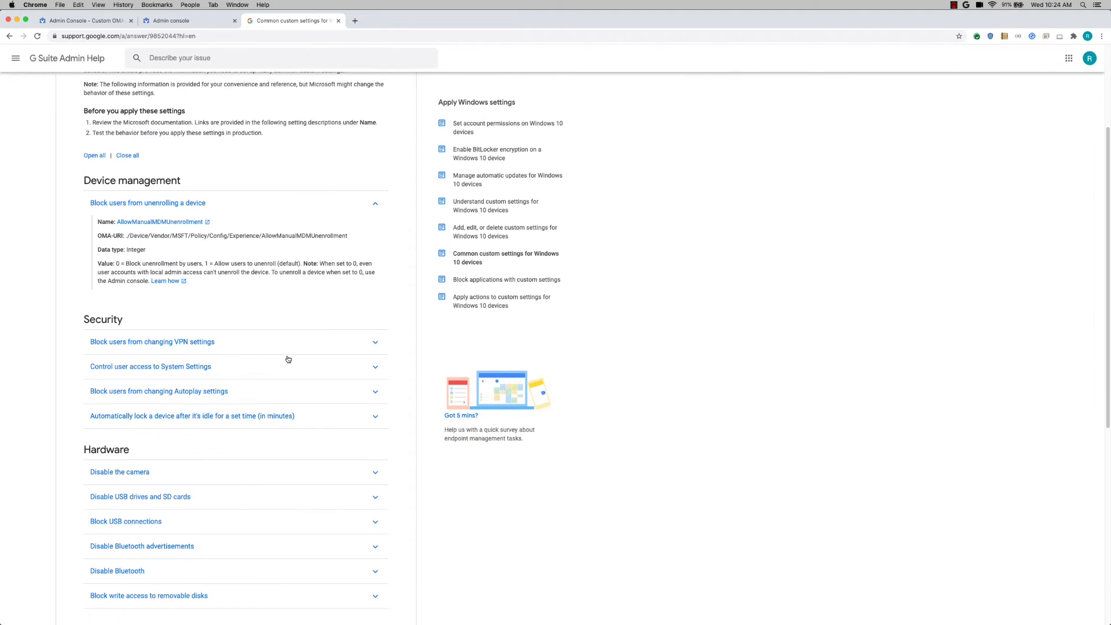
scroll(288, 358, up, 1)
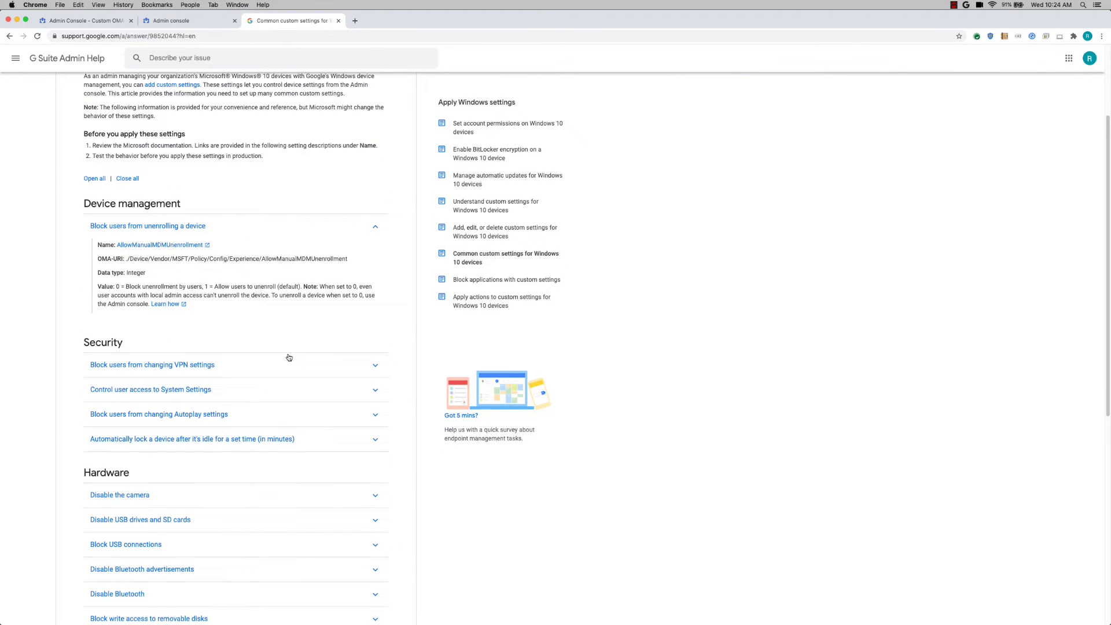
scroll(277, 316, up, 1)
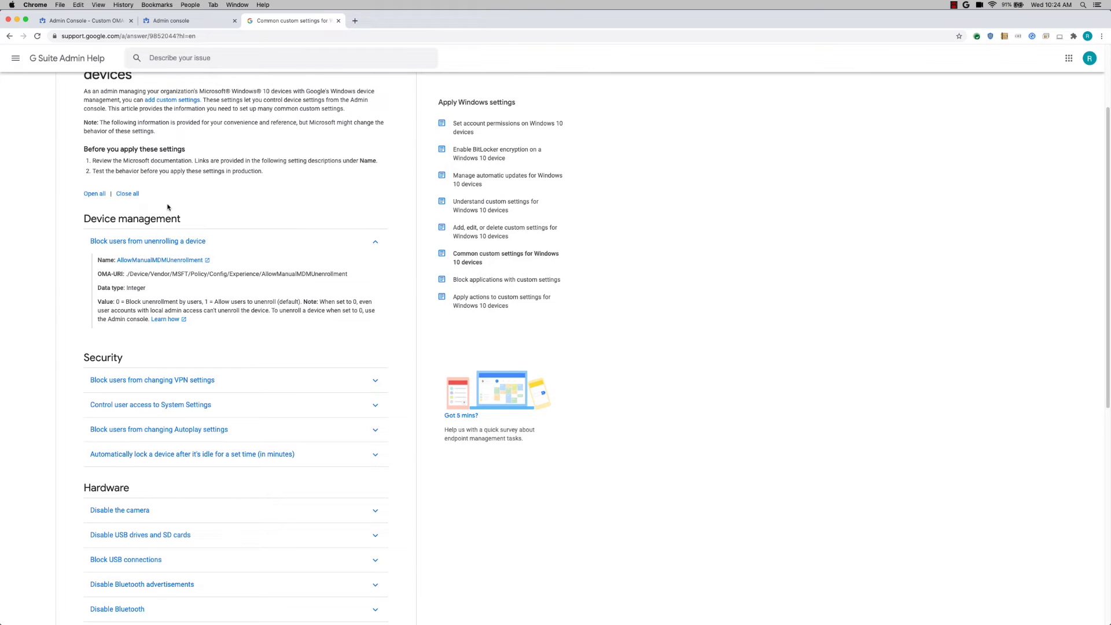
- Apply the camera custom setting to the root organizational unit and save it
click(97, 23)
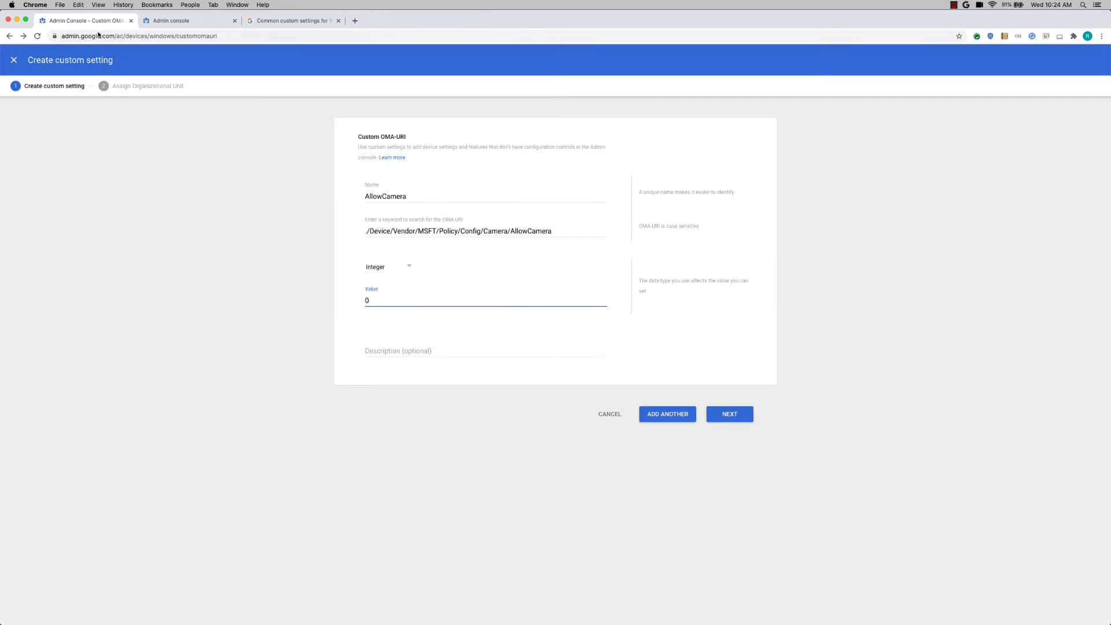
click(728, 417)
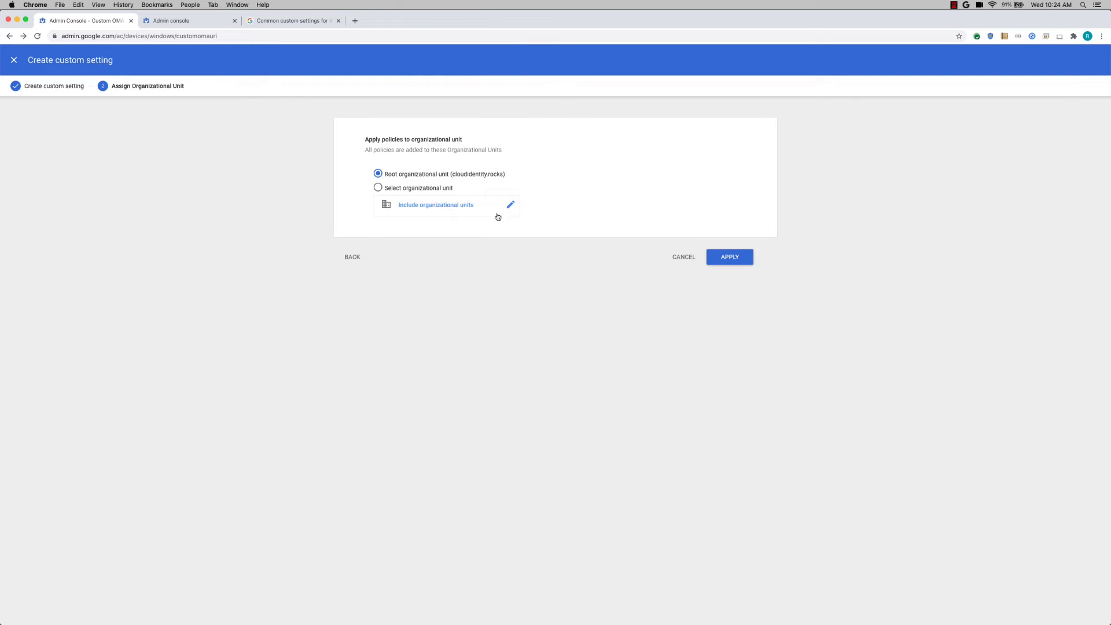
click(732, 258)
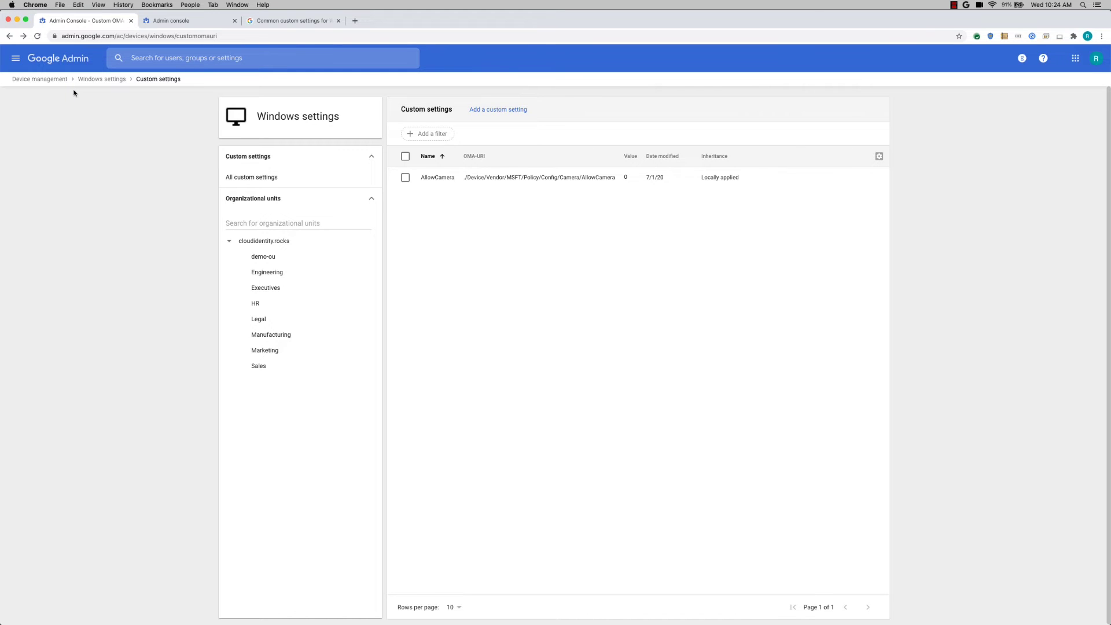
- Filter the Endpoints device list to management type Enhanced desktop security
click(35, 81)
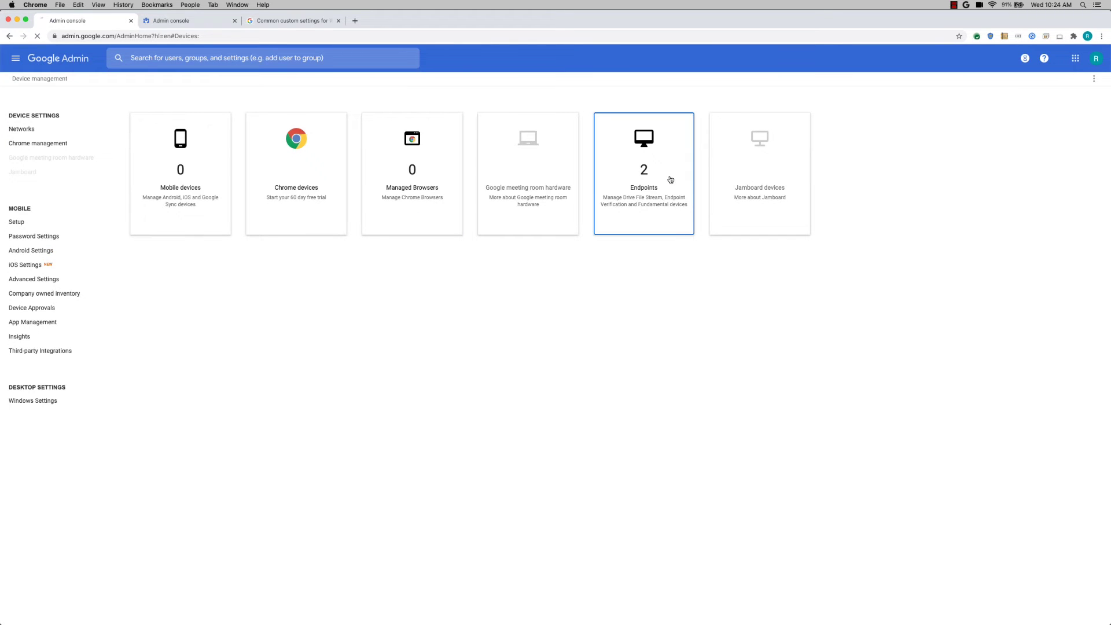
click(671, 228)
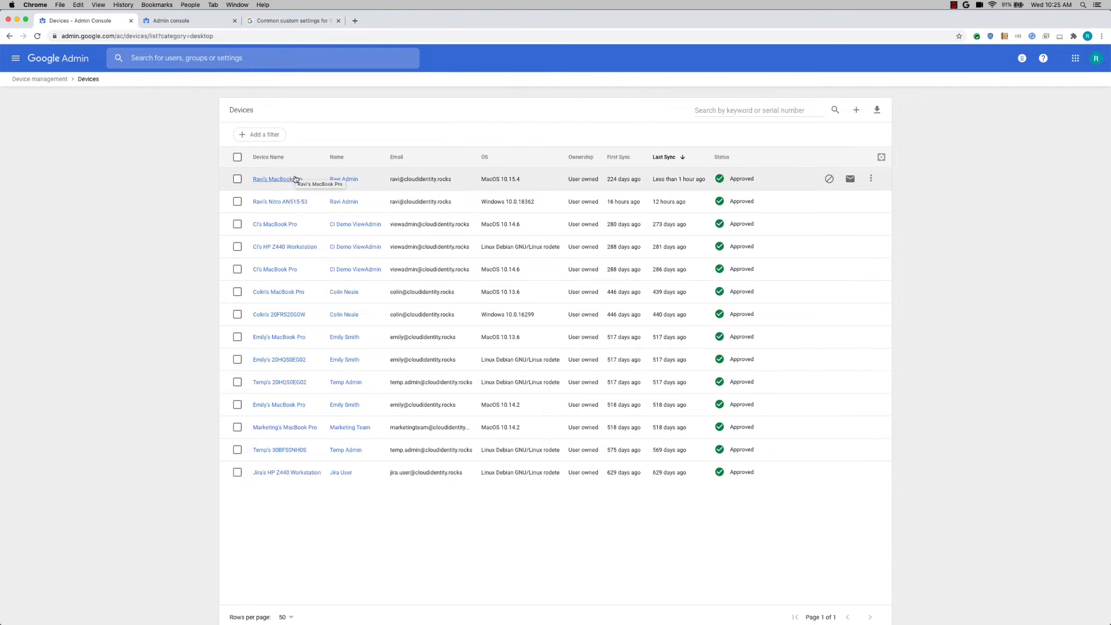
click(264, 135)
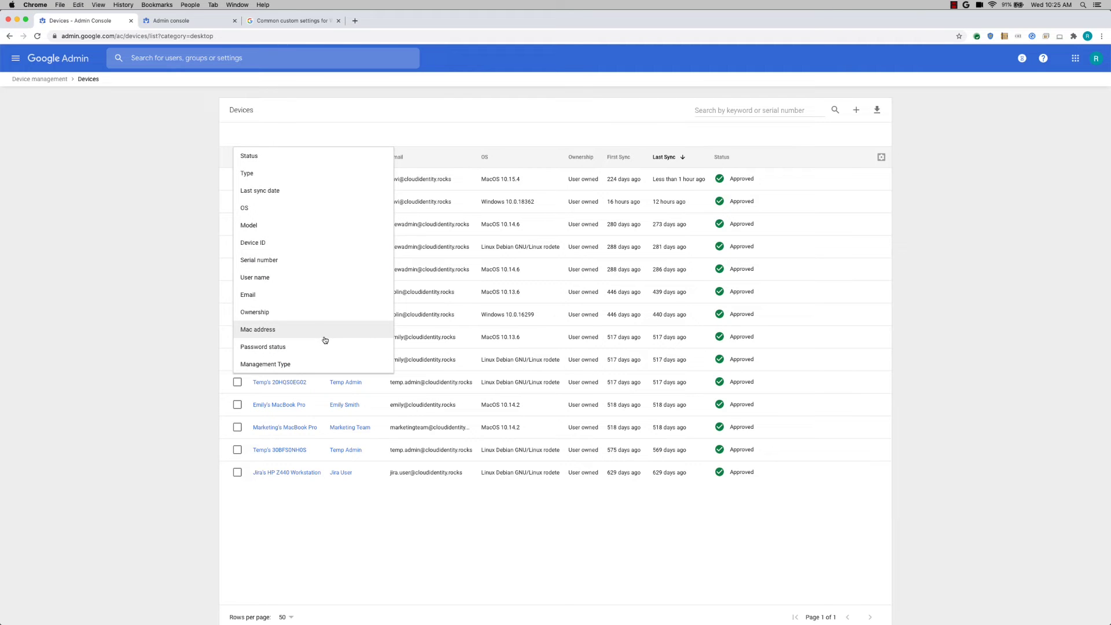
click(267, 366)
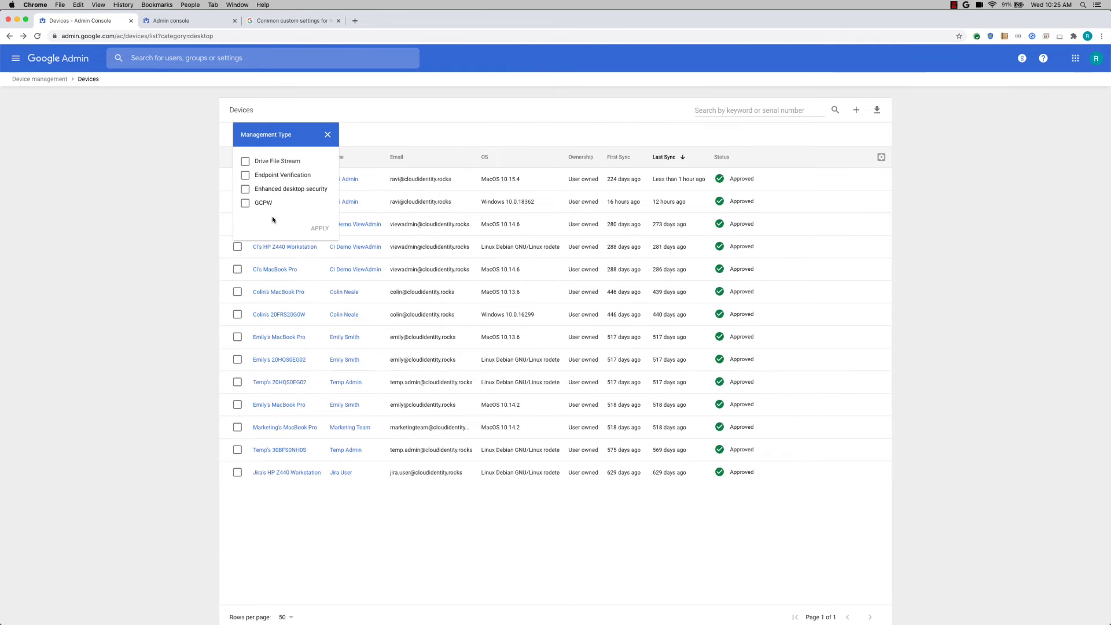
click(245, 189)
click(319, 229)
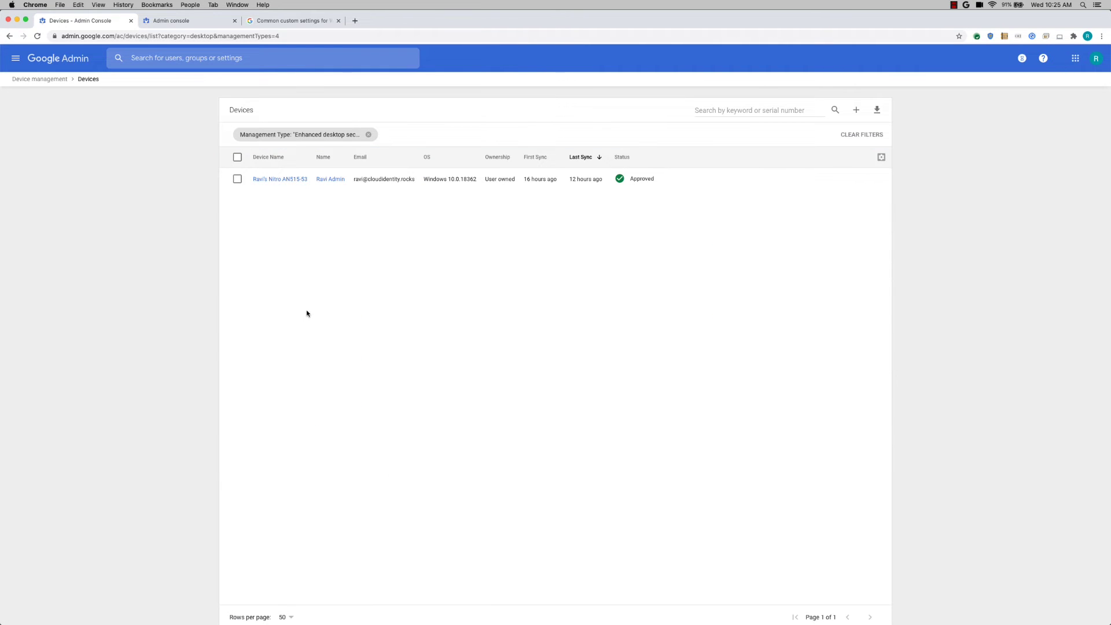
- Inspect the Nitro AN515-53 device details, then open its MORE actions menu from the summary
click(280, 180)
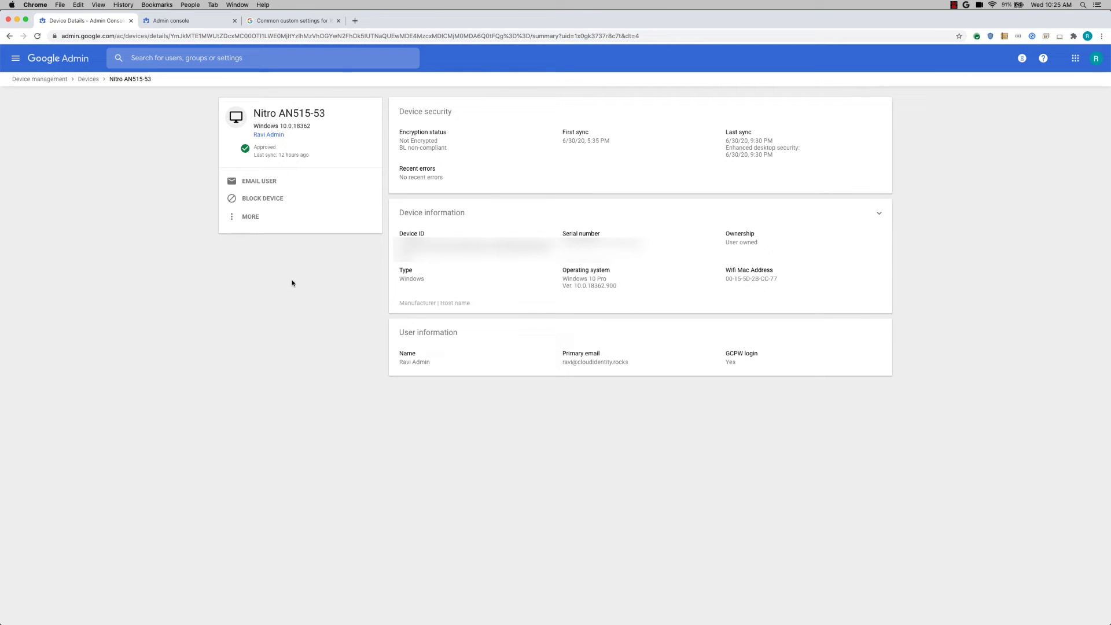
click(533, 237)
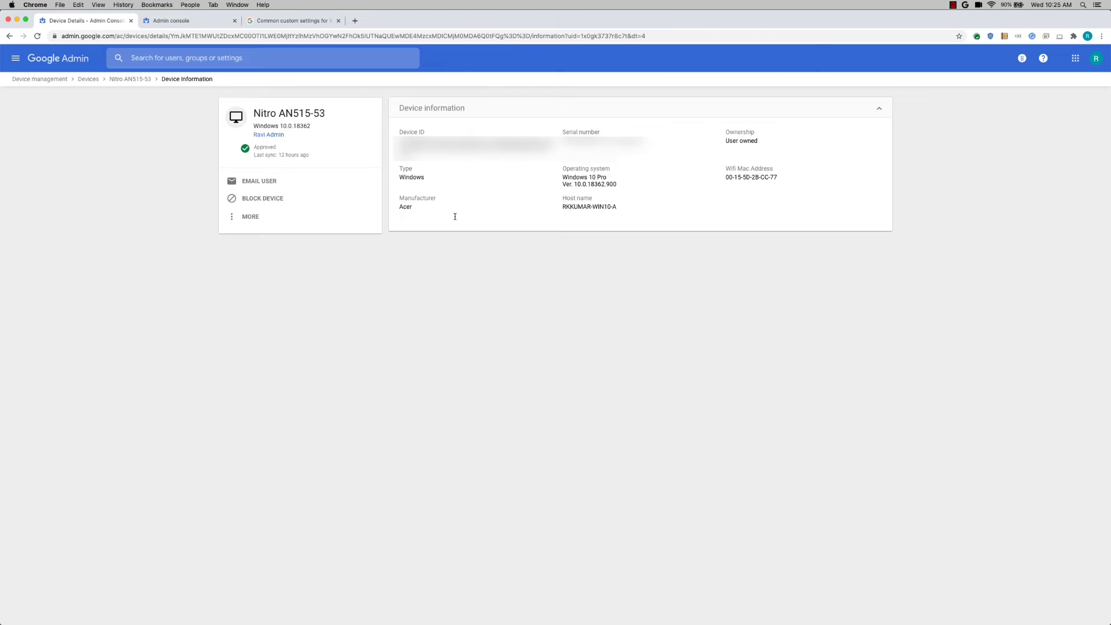
click(133, 79)
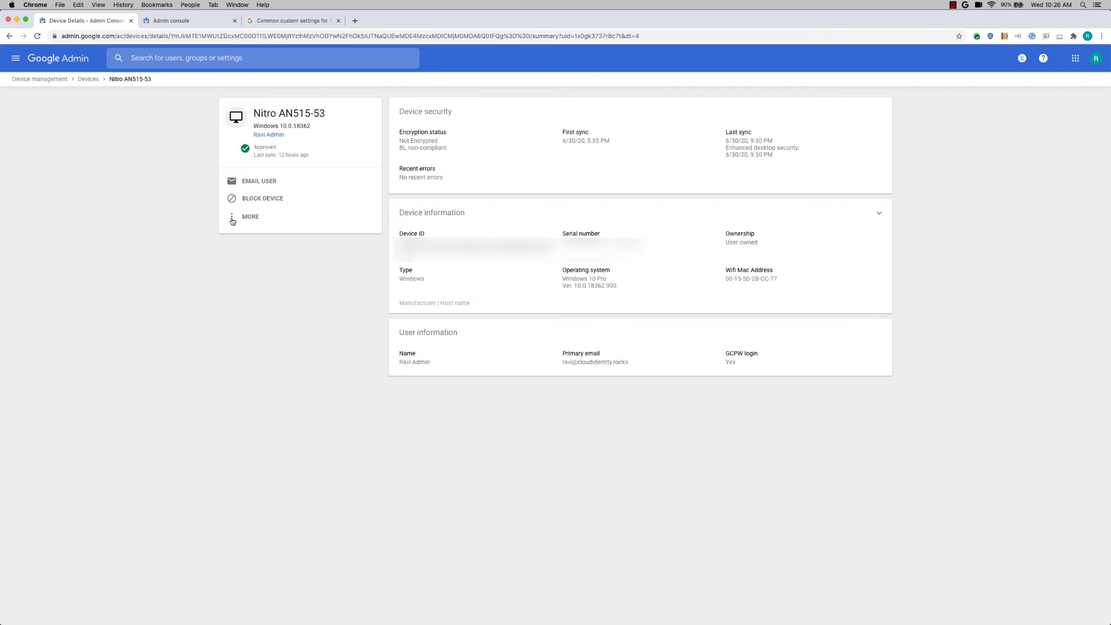
click(232, 221)
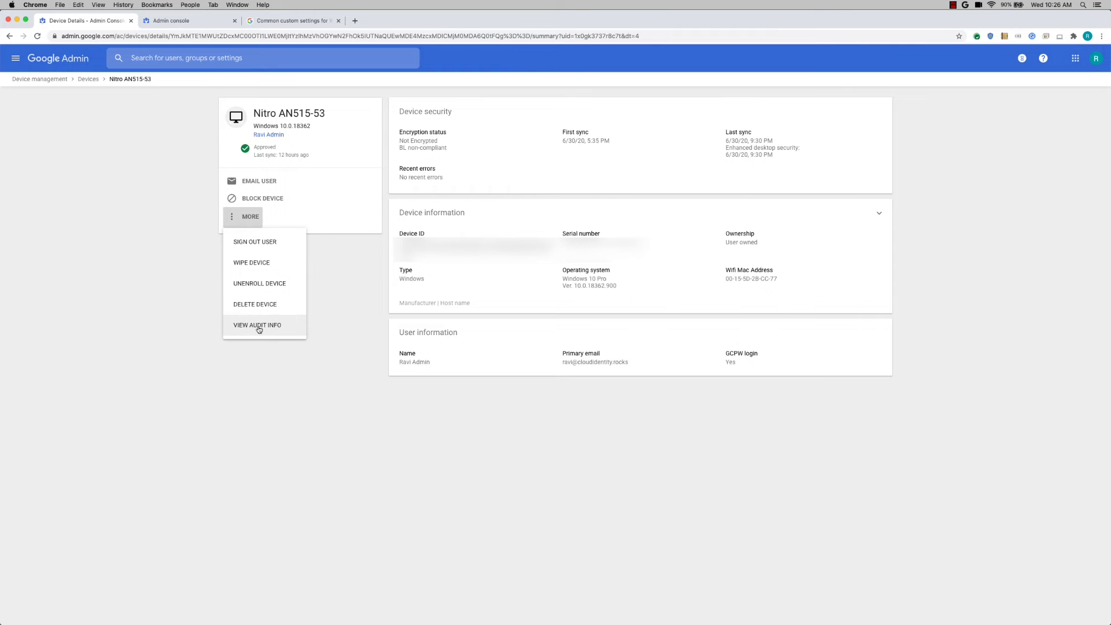
- View the Nitro AN515-53 audit log and scroll through its device and policy sync events
click(259, 329)
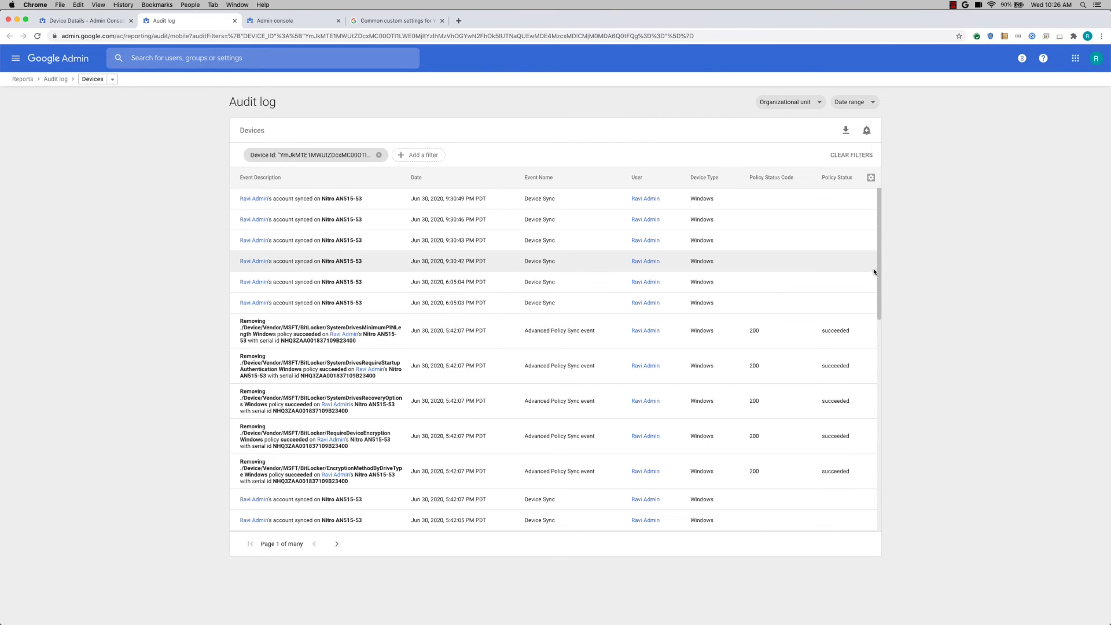
scroll(880, 277, down, 1)
drag(880, 277, 884, 314)
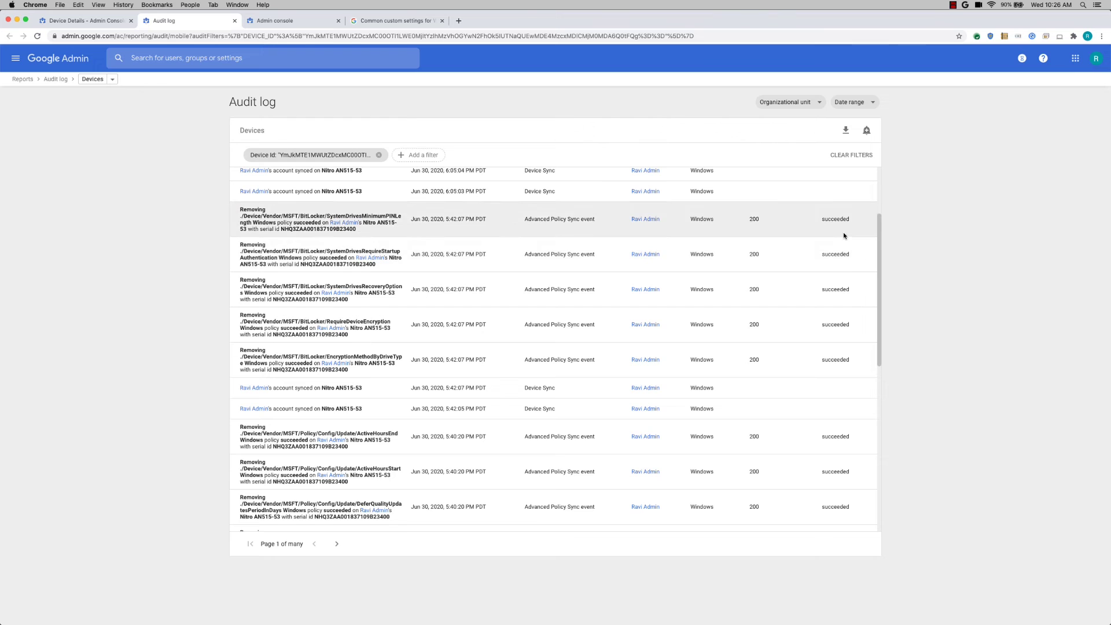
drag(876, 236, 871, 173)
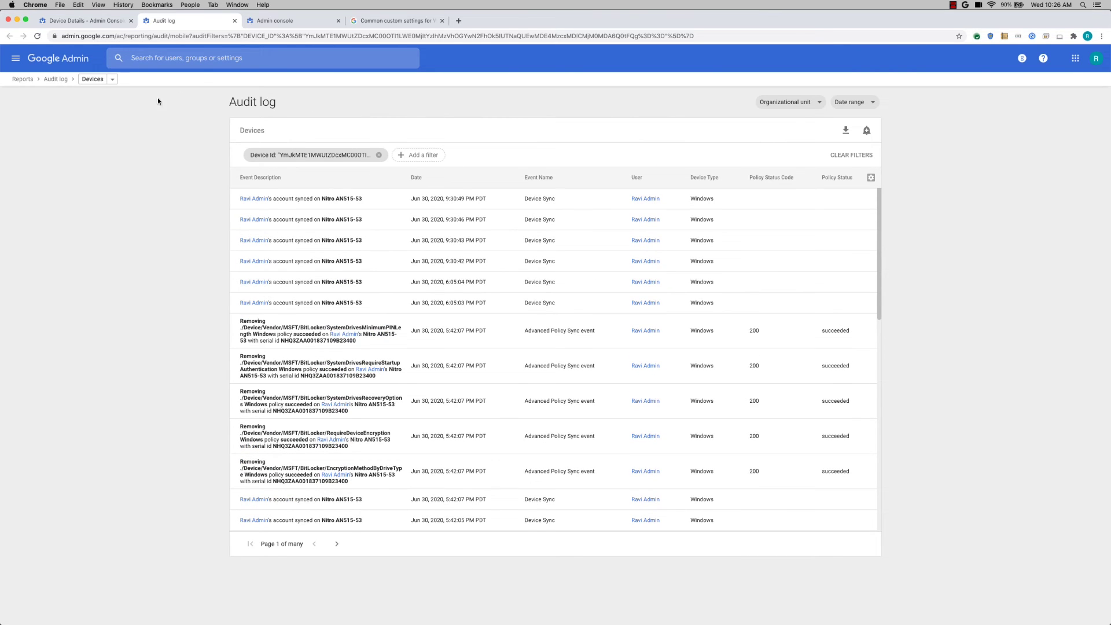
click(271, 23)
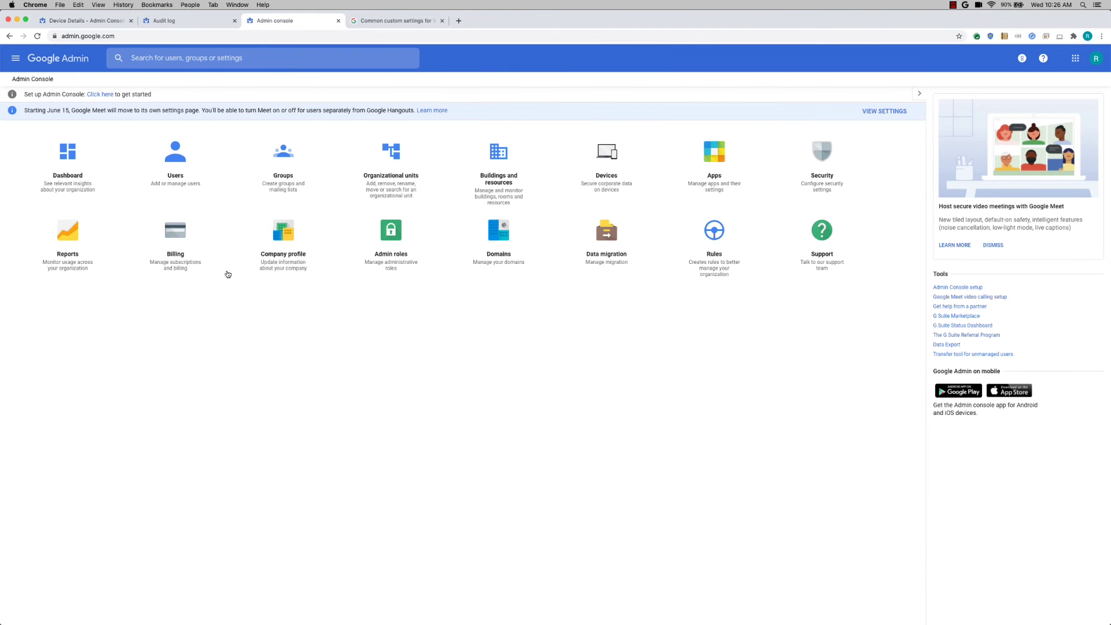
- Open the Devices audit log under Reports to see sync events for all devices
click(78, 249)
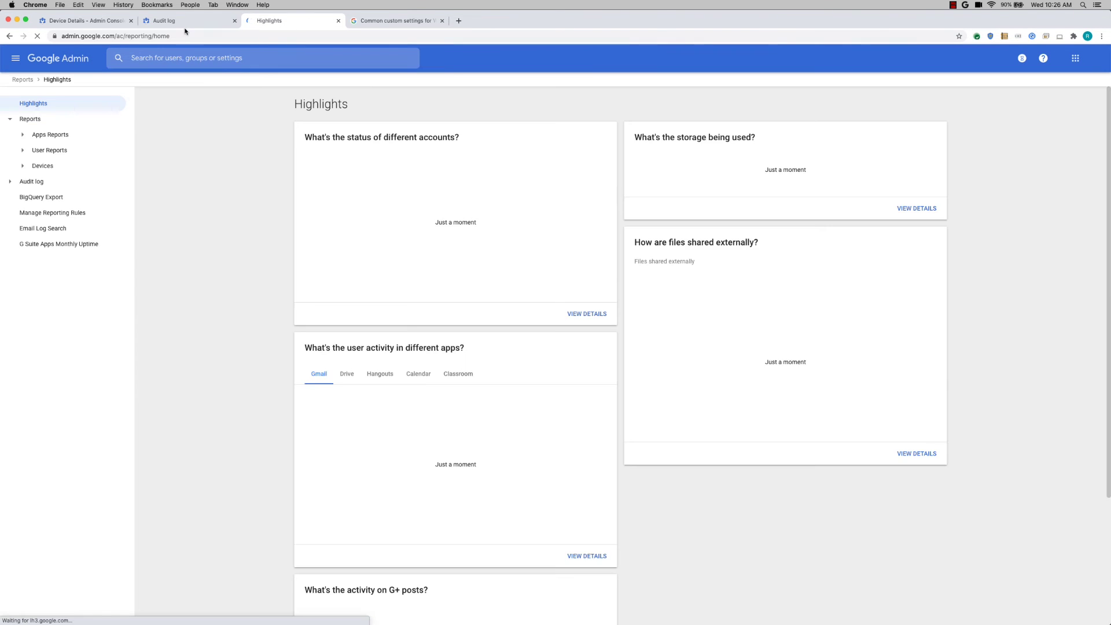
scroll(130, 237, down, 5)
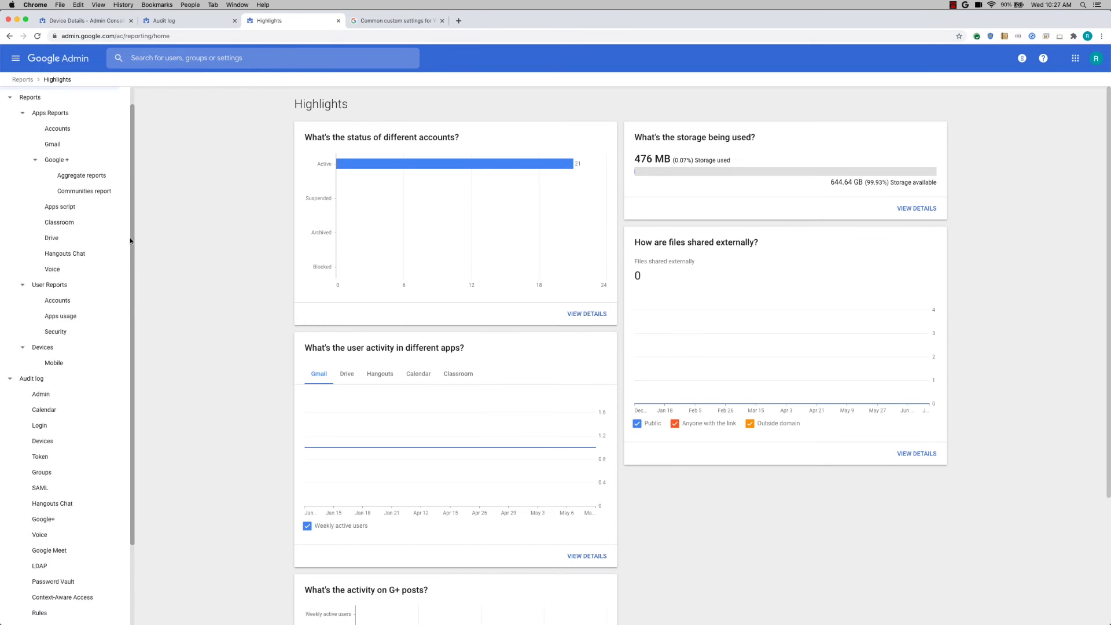
click(64, 346)
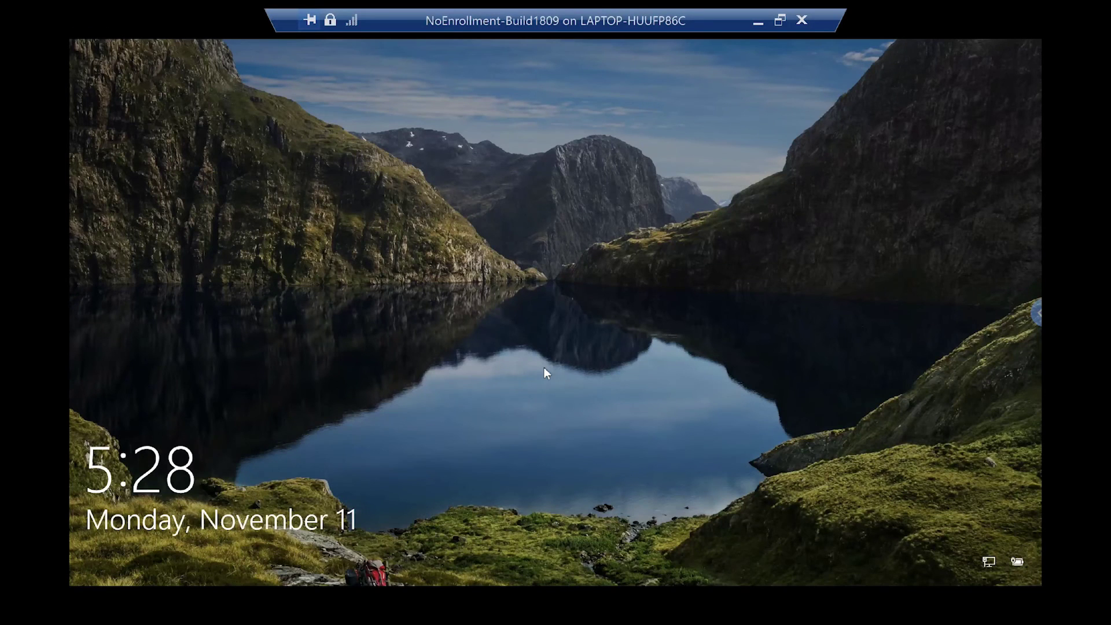
- Dismiss the Windows lock screen to reveal the G Suite work account sign-in prompt
click(544, 369)
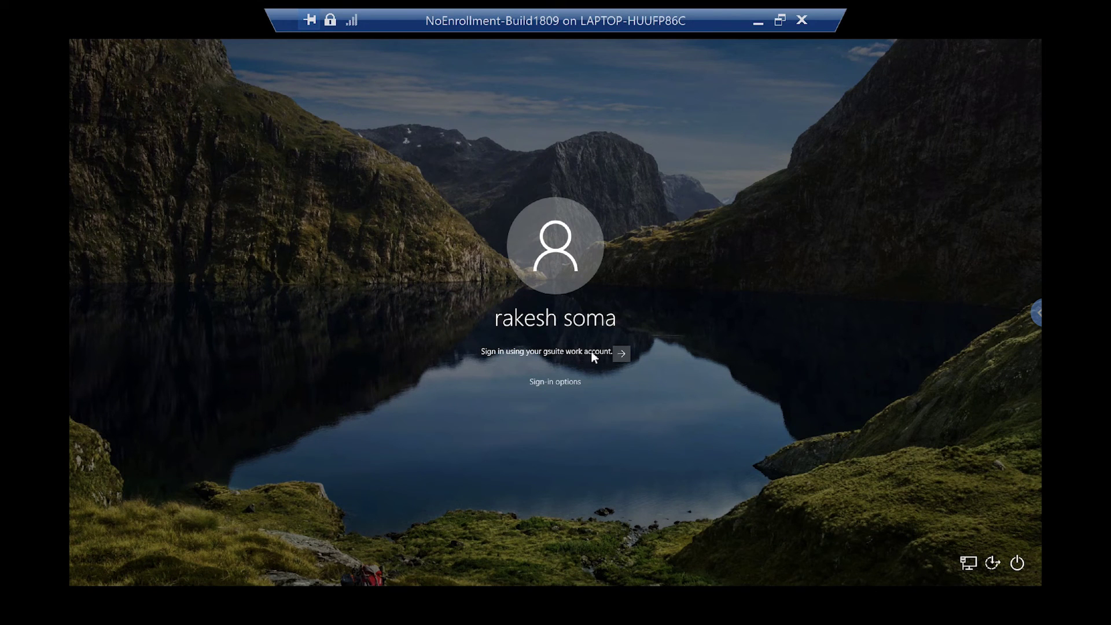
- Sign in to Windows with the work account's e-mail, password and 2-Step Verification code
click(621, 354)
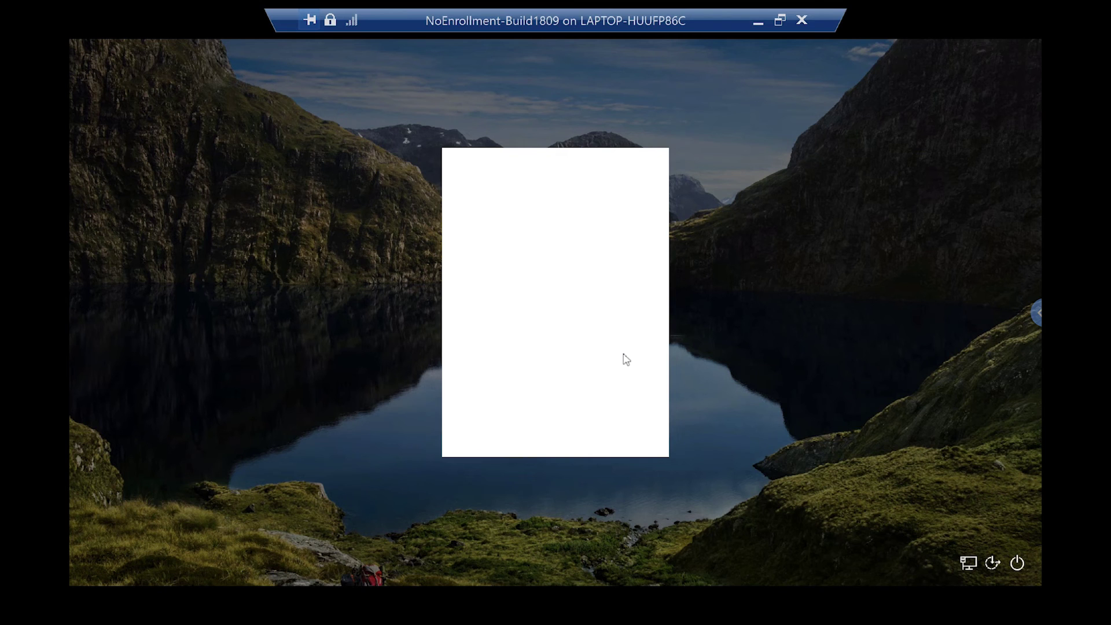
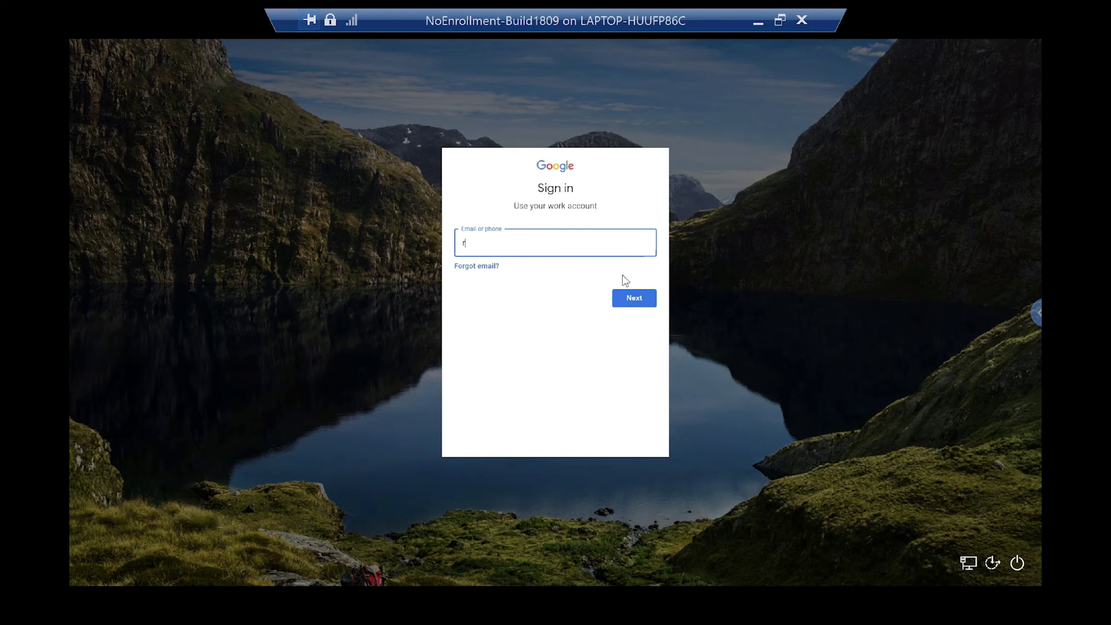
key(Return)
key(ctrl+v)
key(Return)
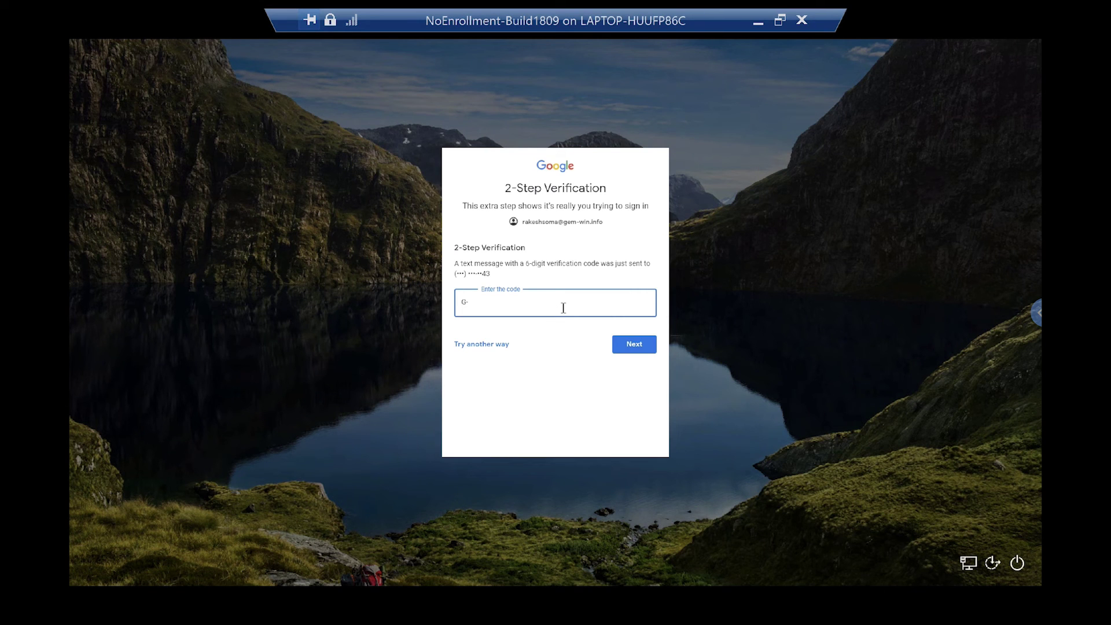
click(631, 349)
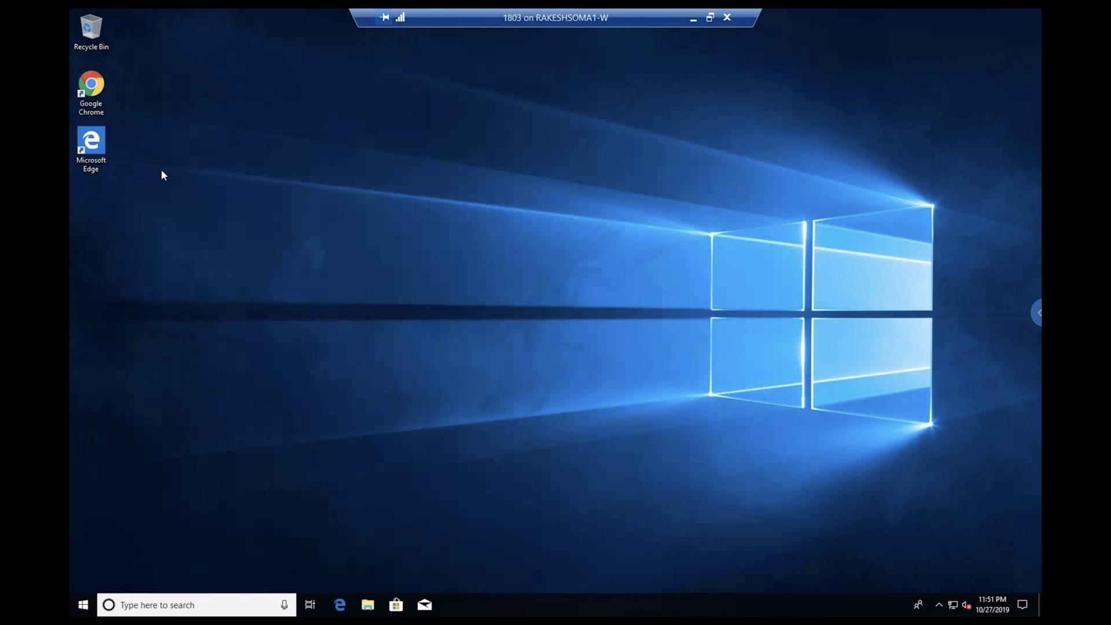
- Launch Google Chrome maximized and go to the Gmail inbox at mail.google.com
double_click(92, 88)
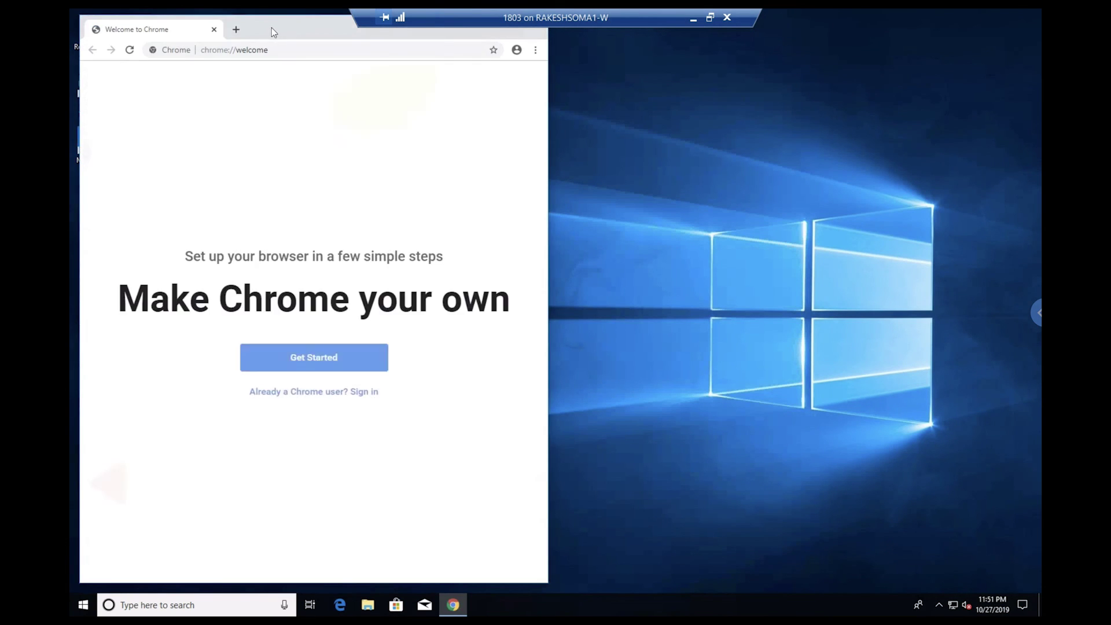
double_click(274, 27)
text(mail.google.com/mail/u/0/#inbox)
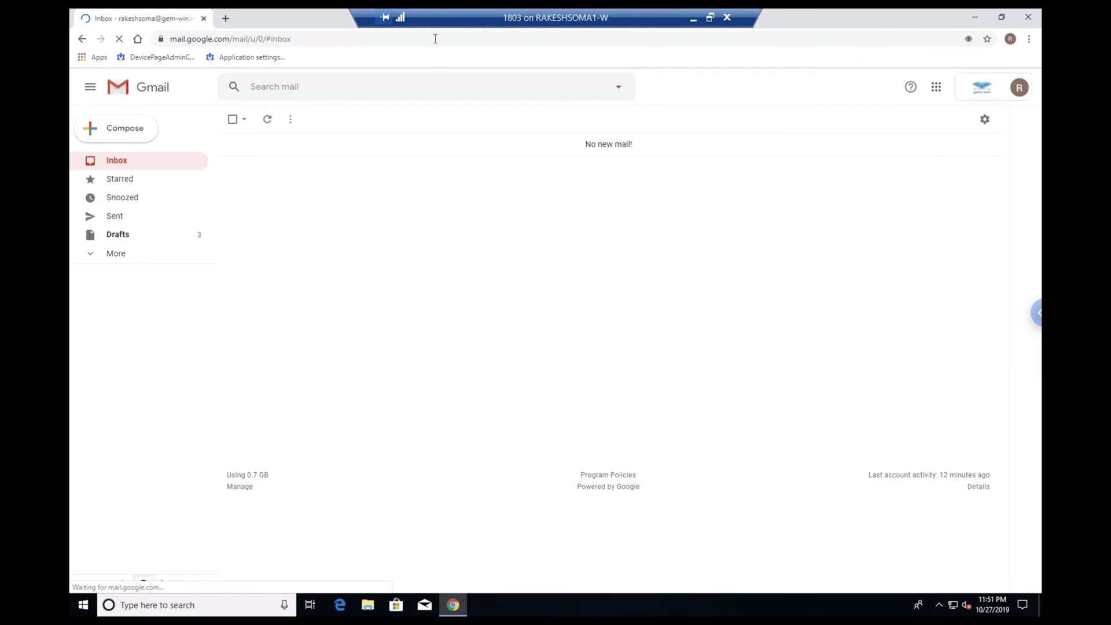
- Open Asana from the Google apps list, confirm the signed-in work account, and return to Gmail
click(936, 87)
scroll(913, 249, down, 7)
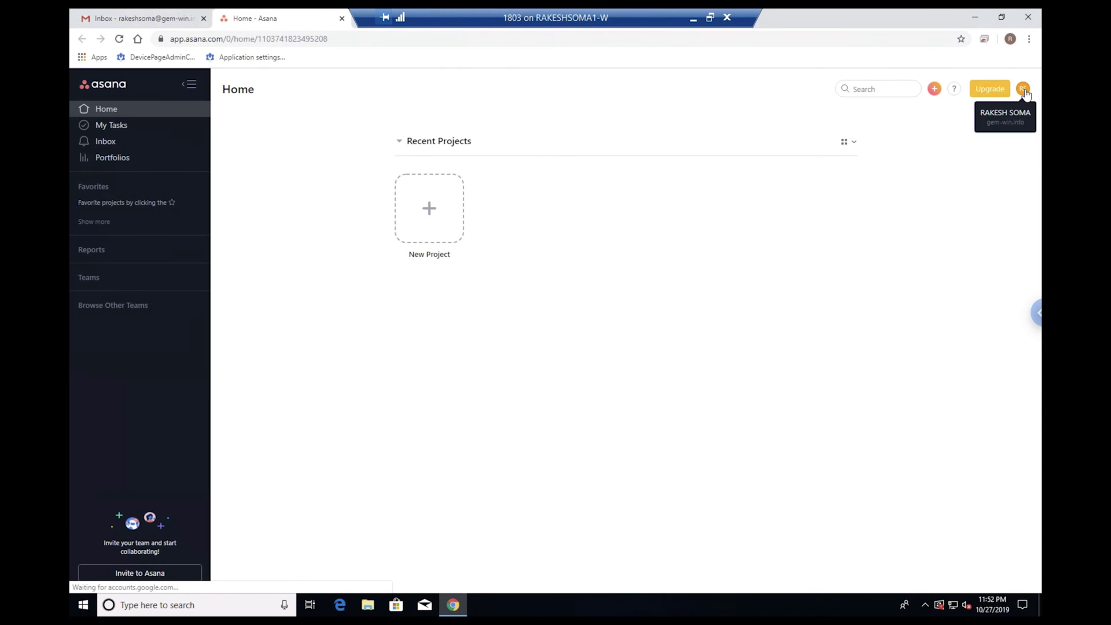
click(1023, 90)
click(1024, 91)
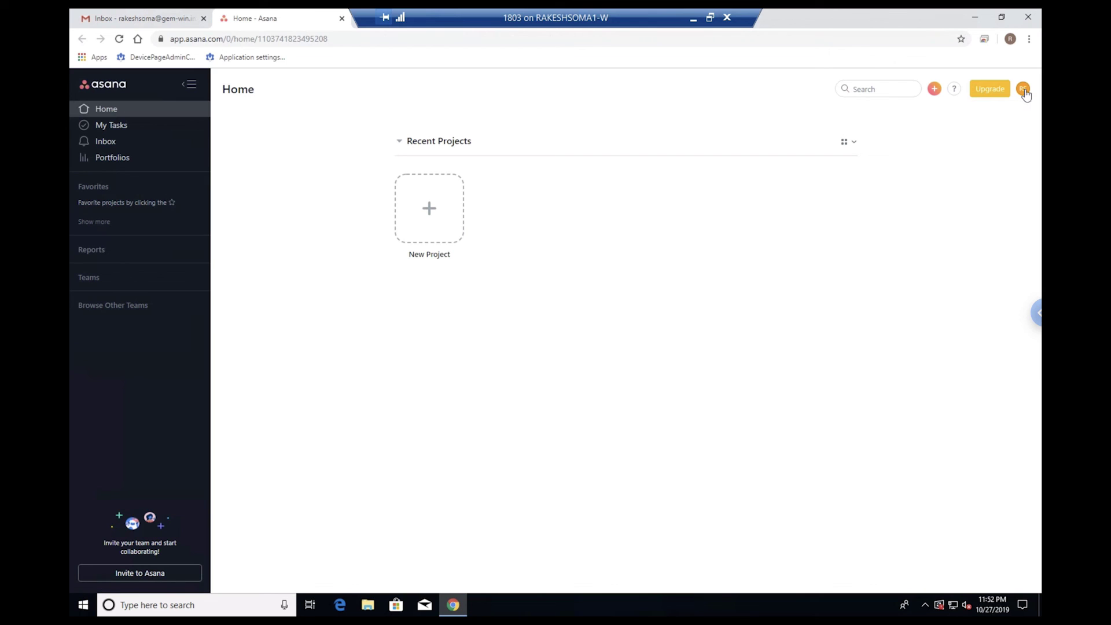
click(1023, 91)
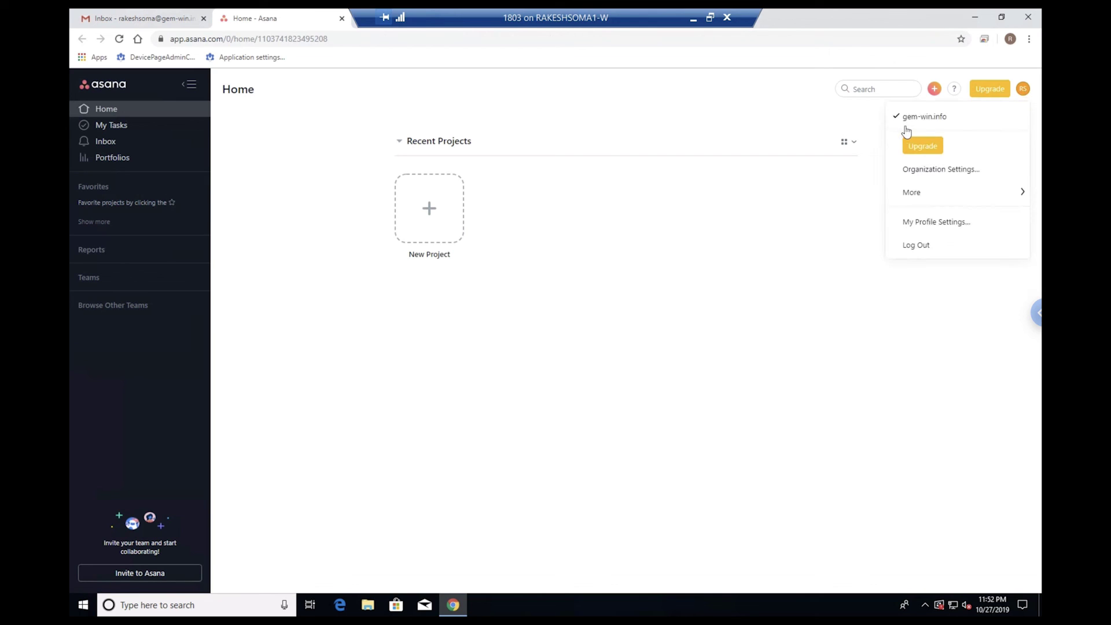
click(1024, 90)
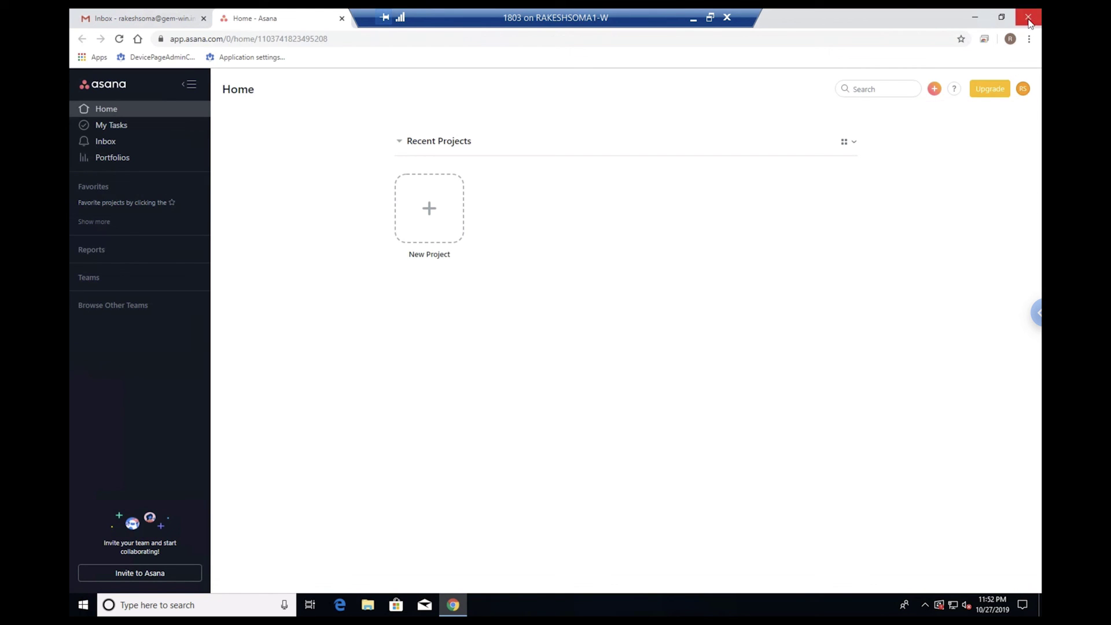
click(142, 18)
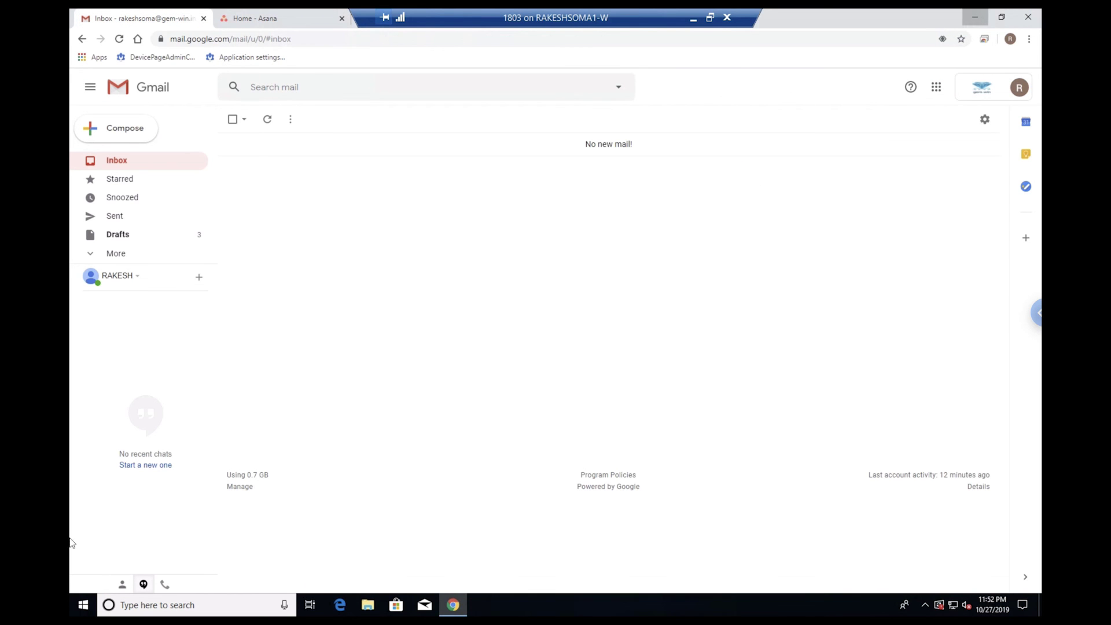
- Launch Drive File Stream from a Start search for 'dri' and sign in, allowing account access
click(83, 606)
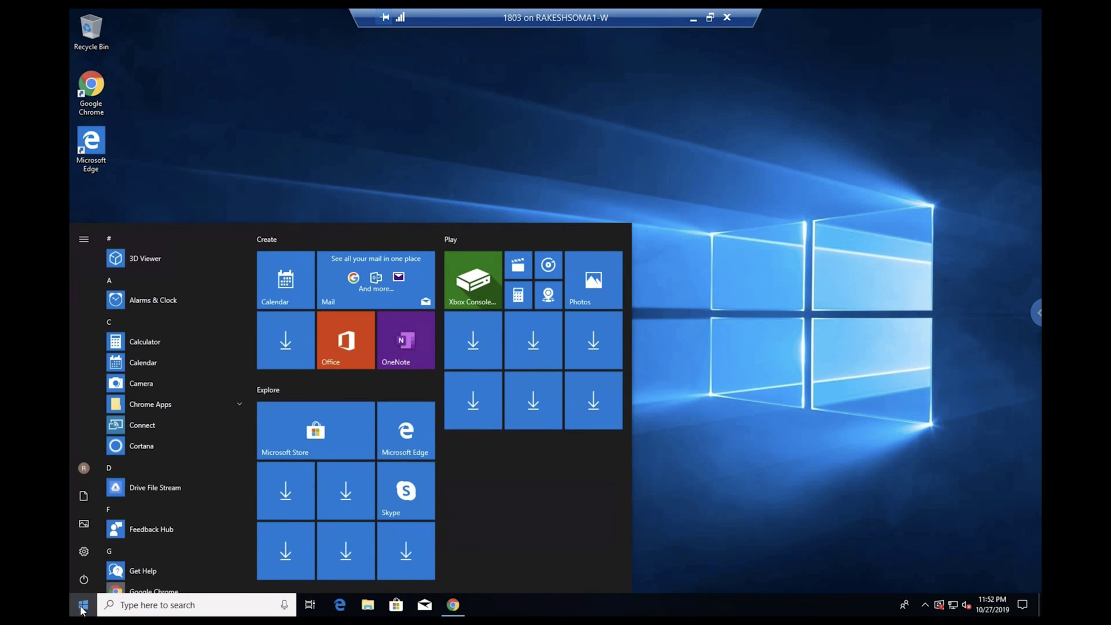
text(dri)
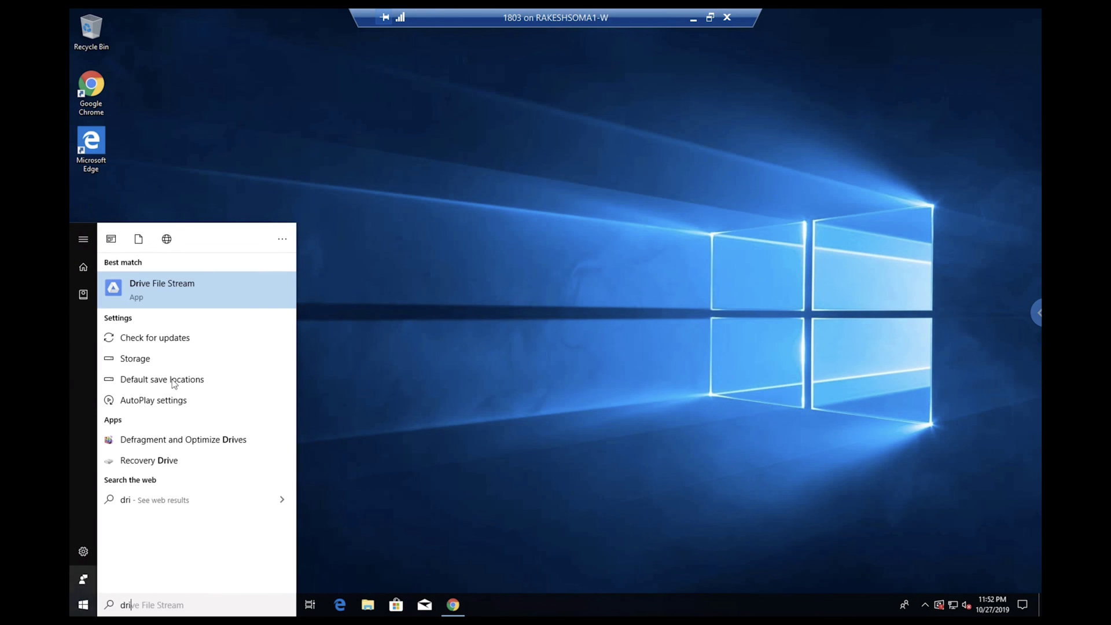
click(152, 299)
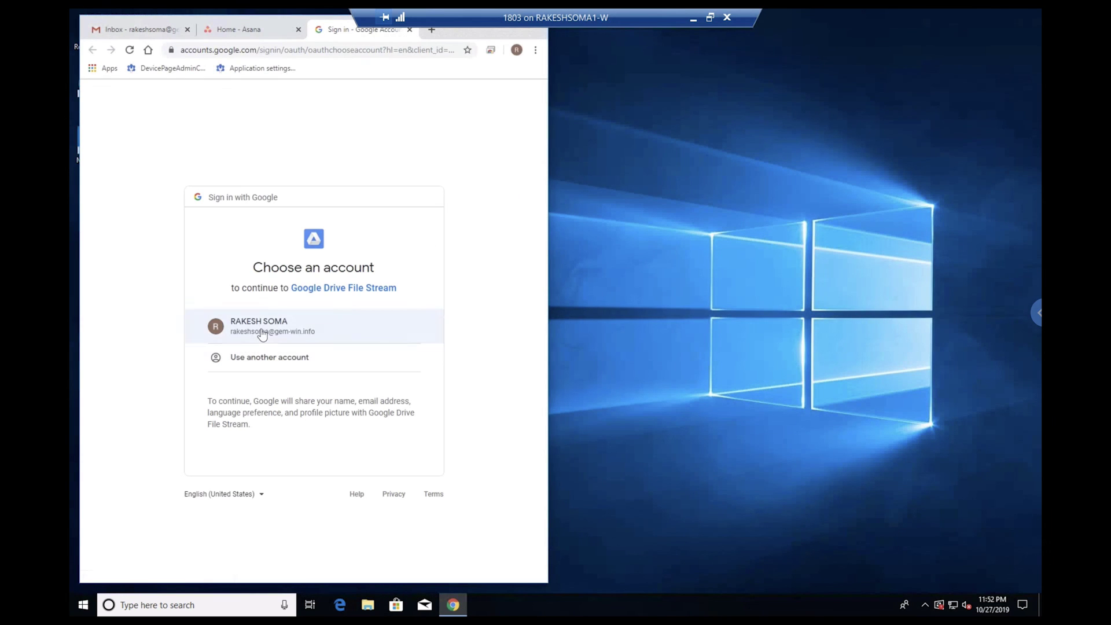
click(261, 331)
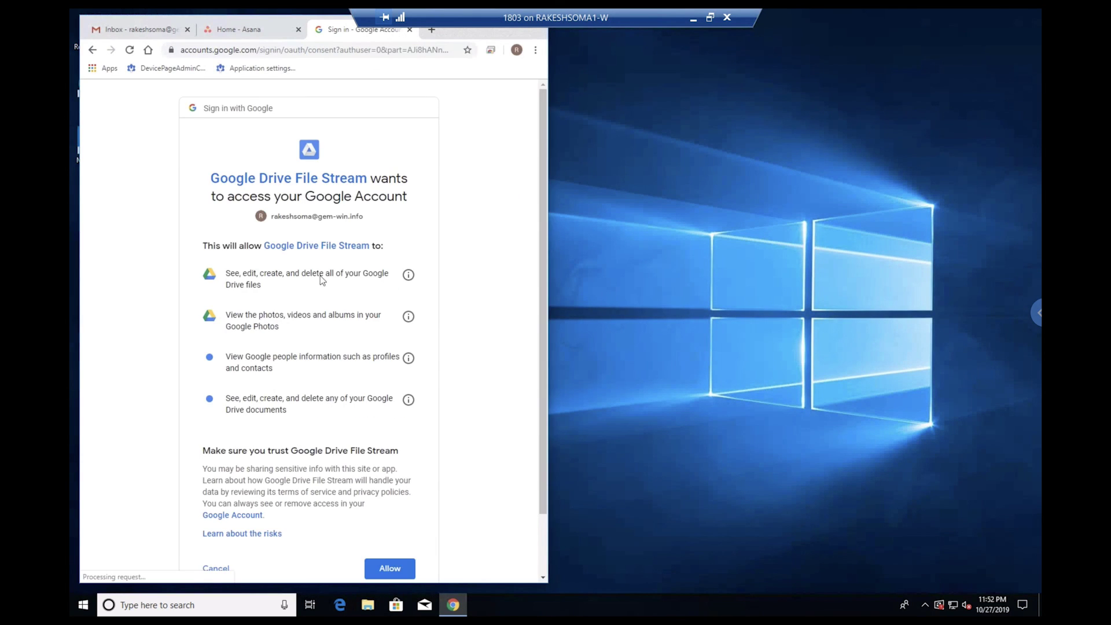
click(385, 572)
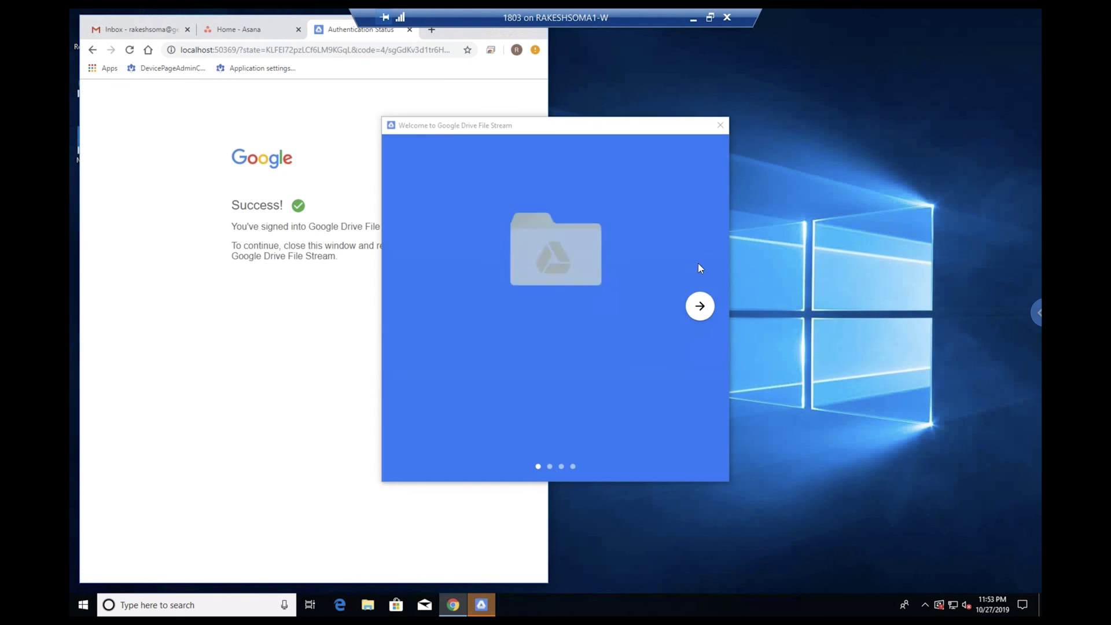
- Advance the Drive File Stream welcome tour to its final Open Google Drive folder slide
click(699, 307)
click(699, 307)
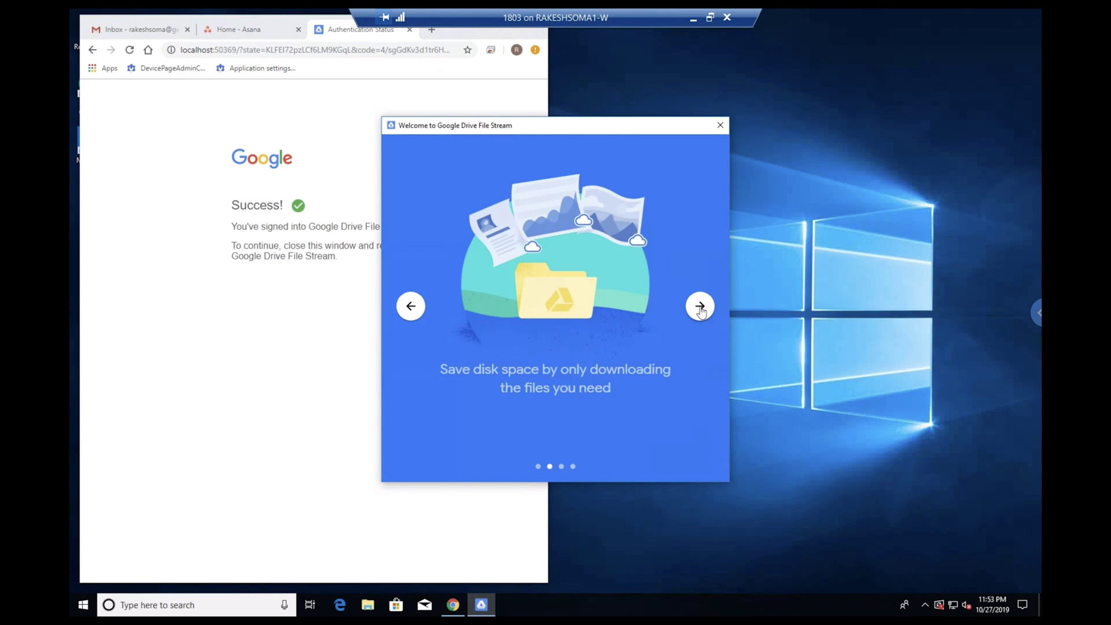
click(700, 307)
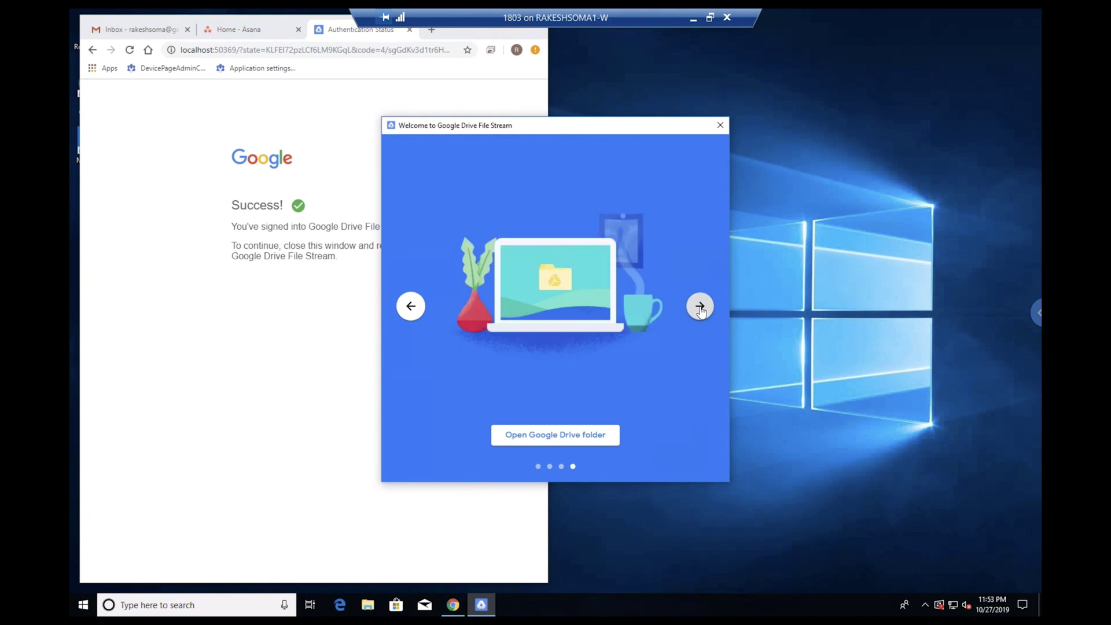